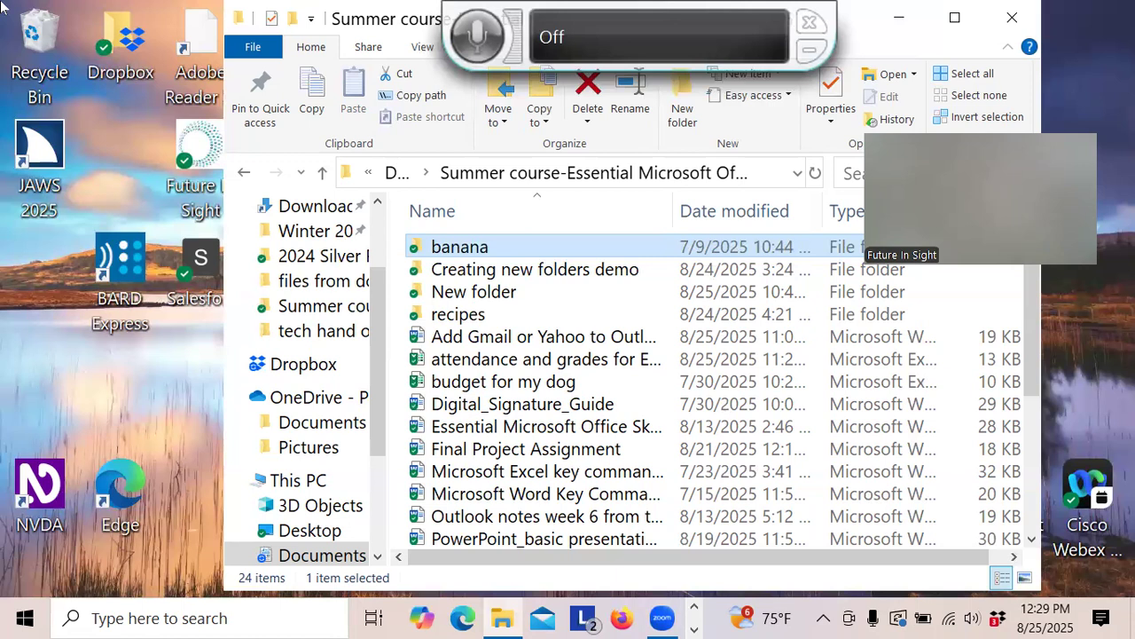
Step: Go through the subfolders to the recipes folder and examine its date modified, type and size details
key("Down")
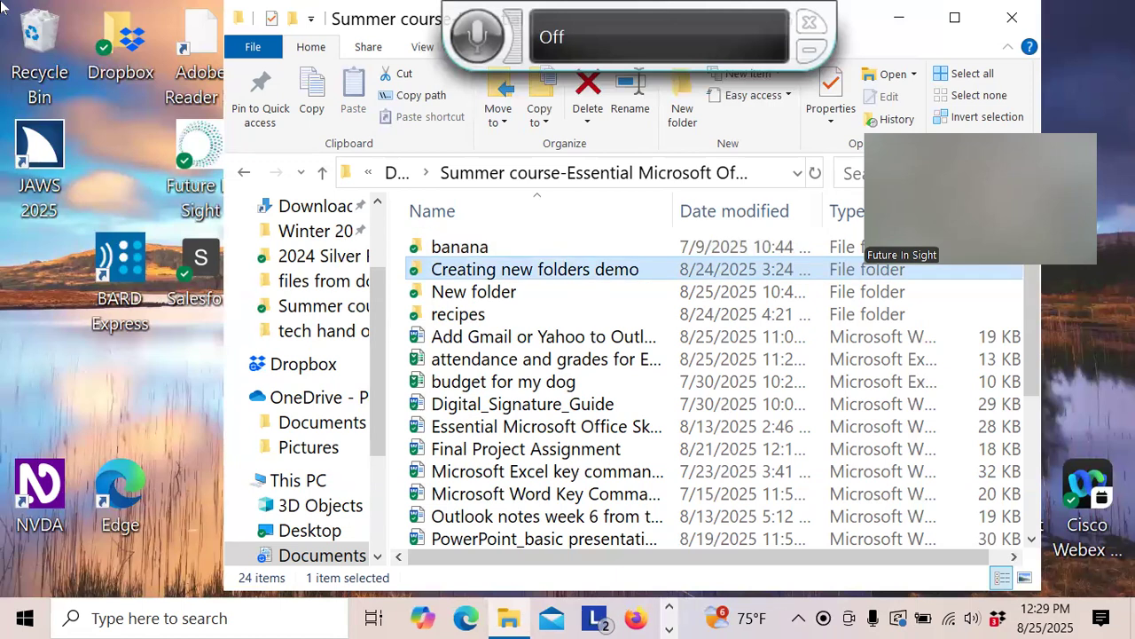
key("Down")
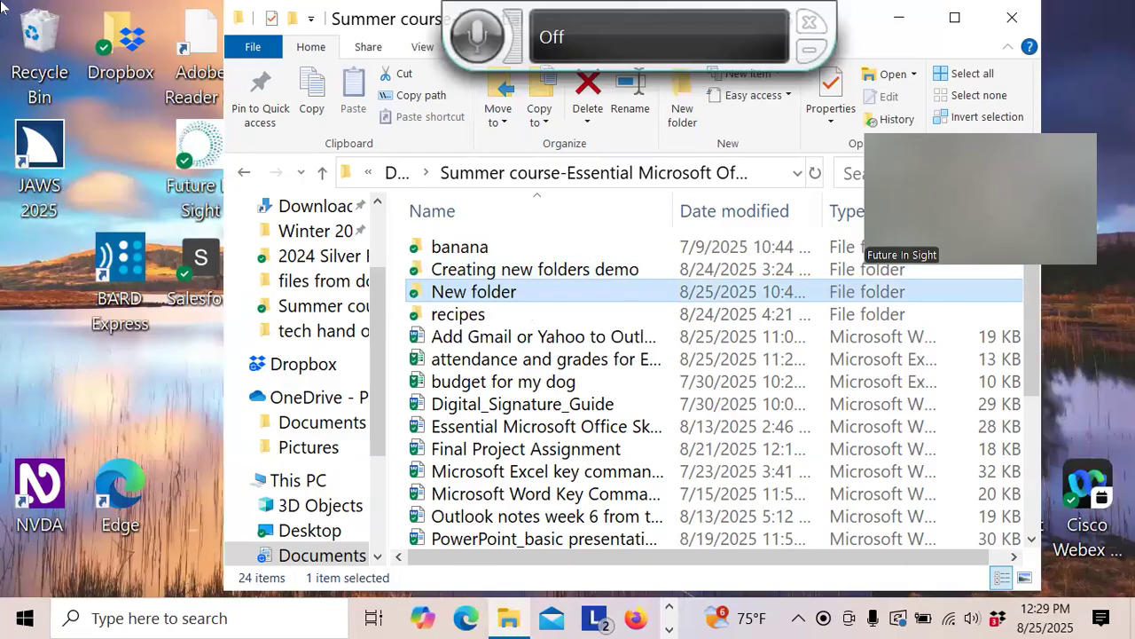
key("Down")
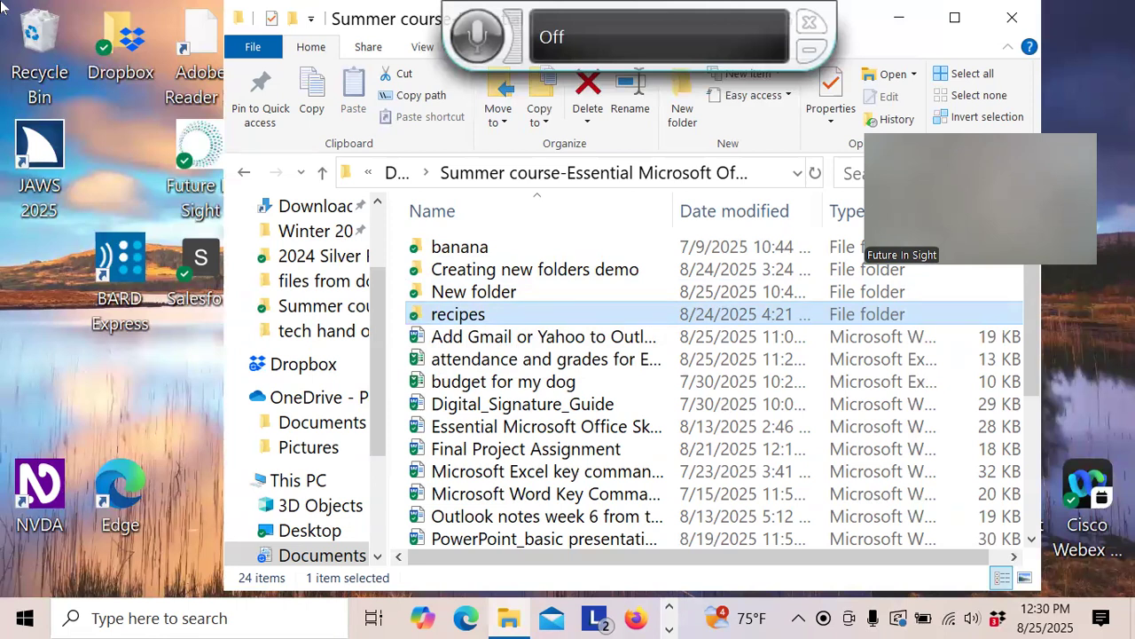
key("Right")
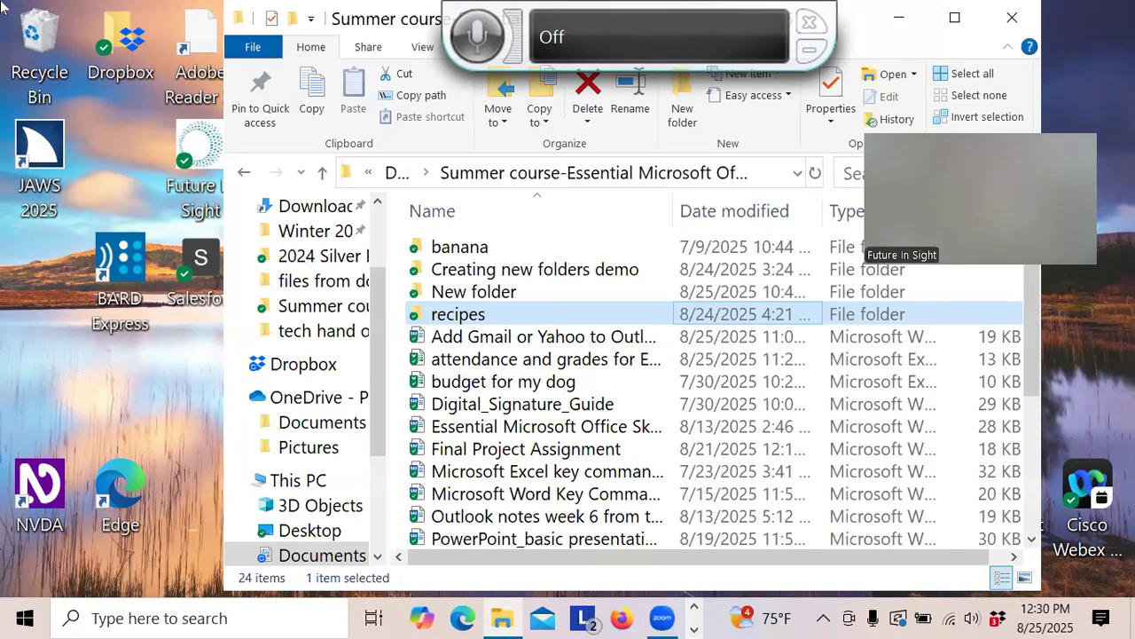
key("Right")
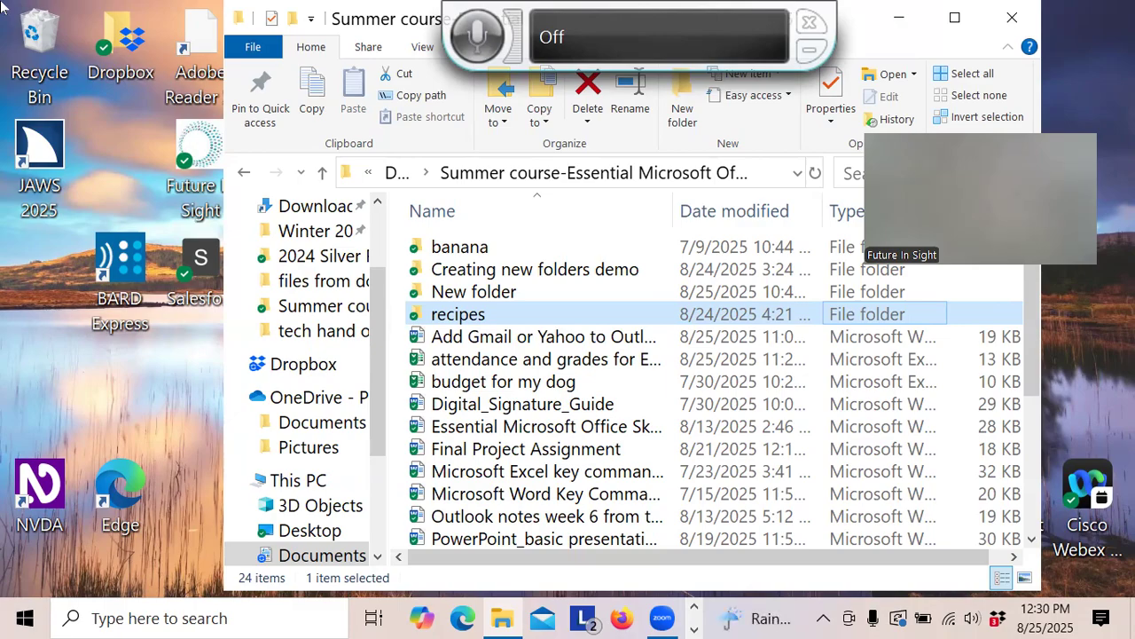
key("Right")
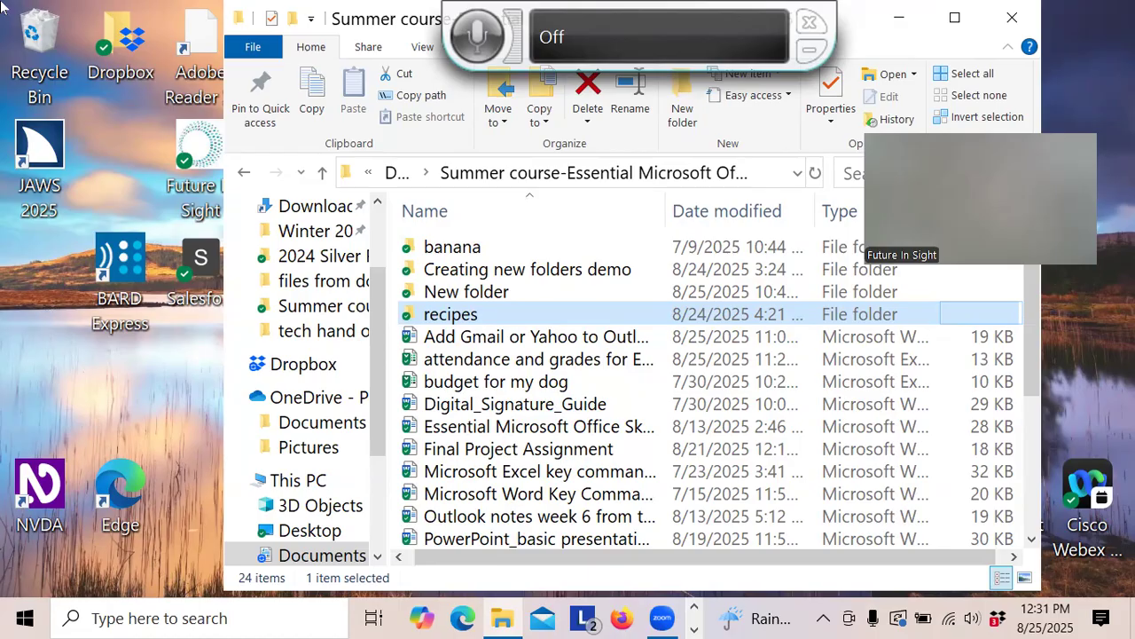
key("Left")
key("Left")
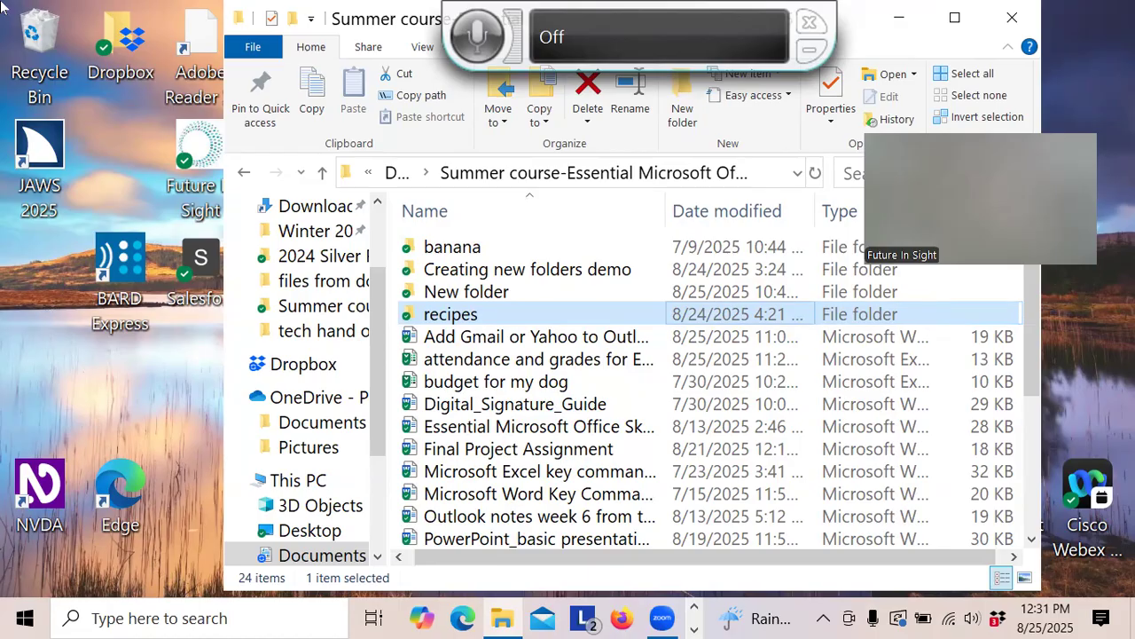
key("Left")
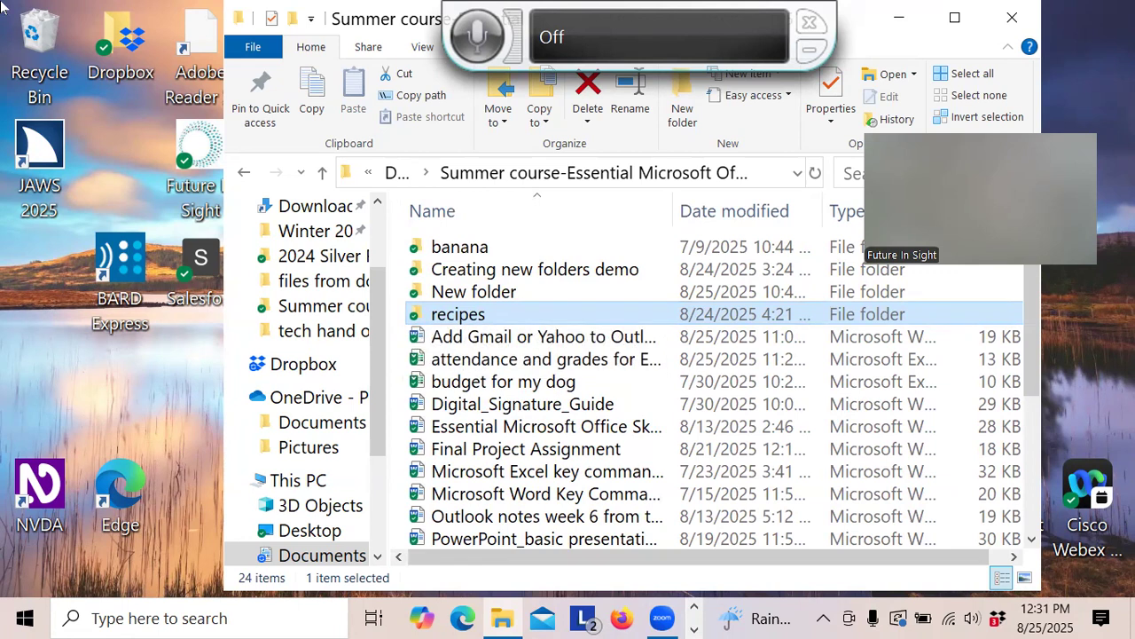
Step: Examine the date modified, type and size of the Word document about adding Gmail or Yahoo to Outlook
key("Down")
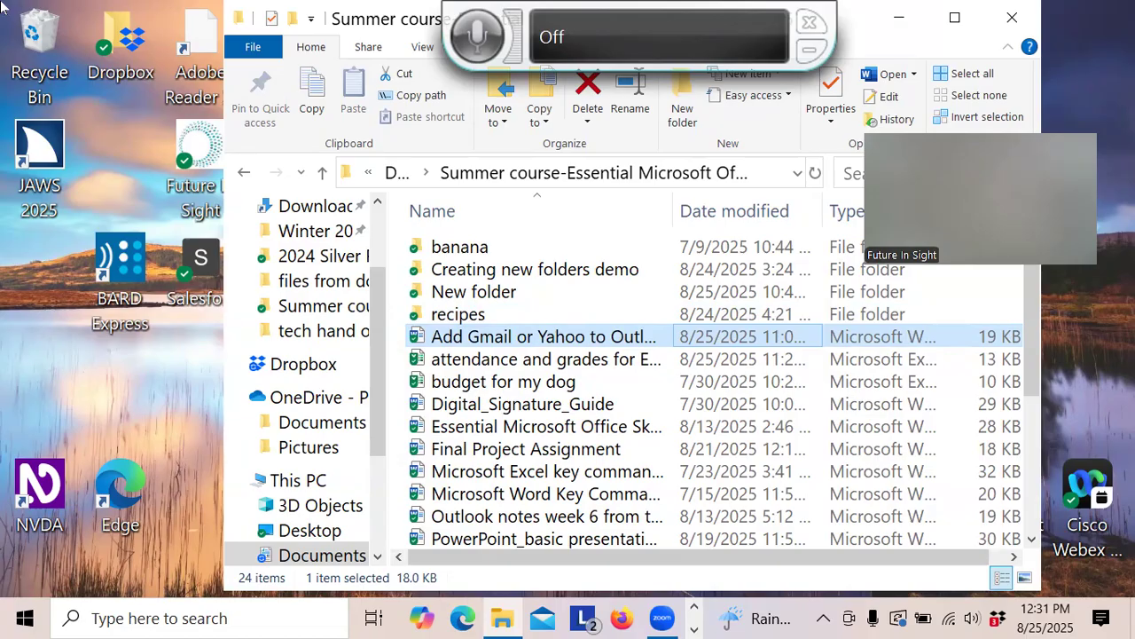
key("Right")
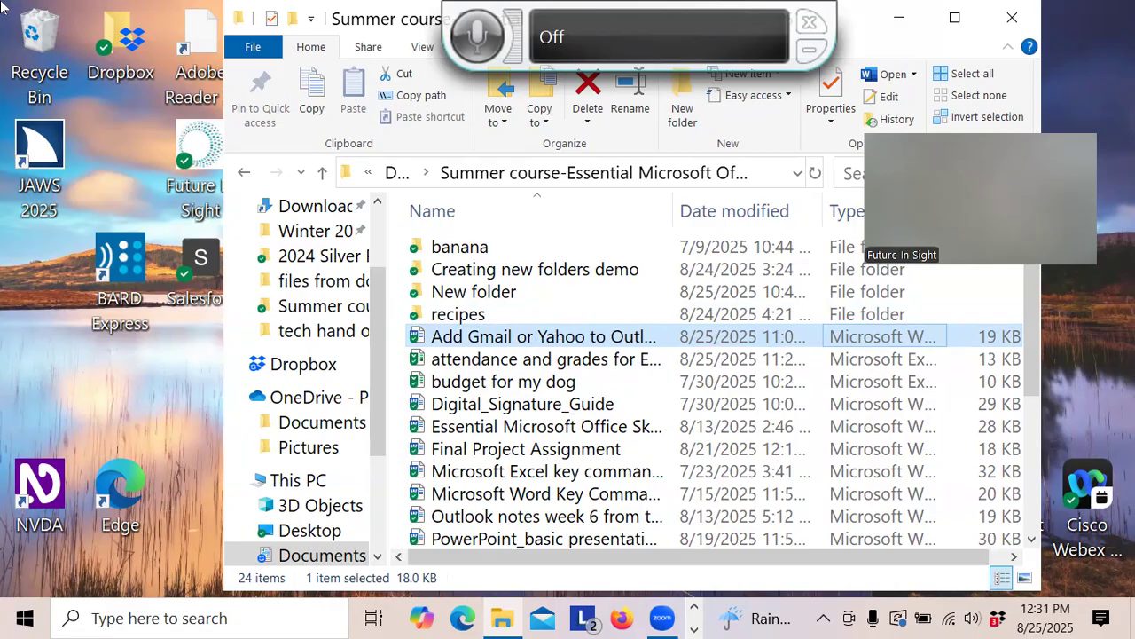
key("Right")
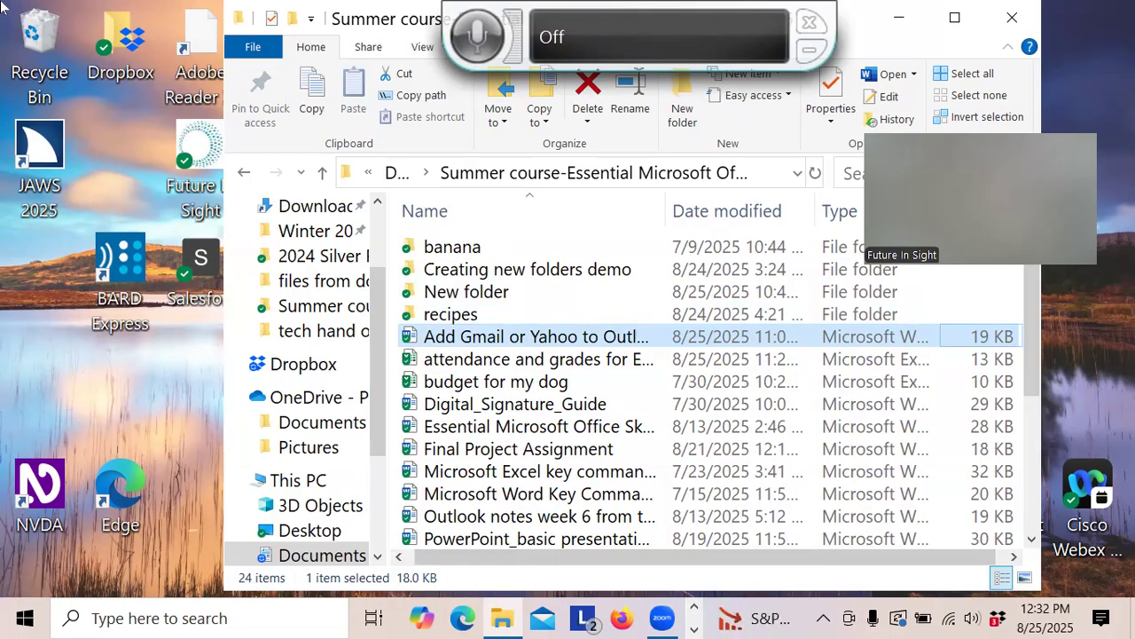
key("Left")
key("Left")
key("Left")
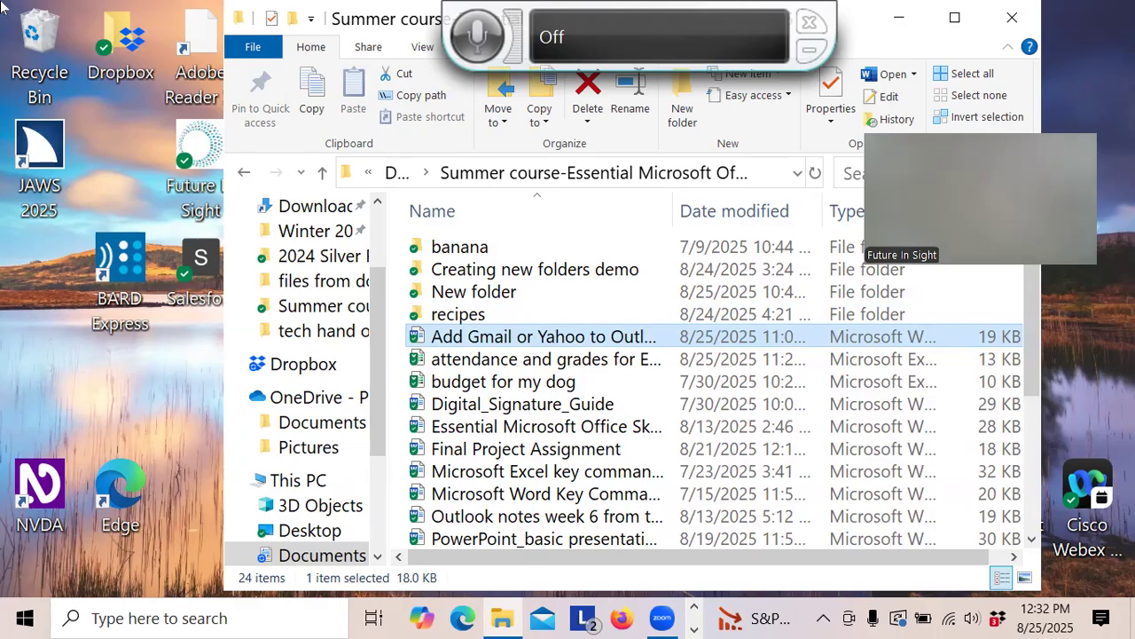
Step: Go to the first folder in the file list and to the list's last item
key("ctrl+Home")
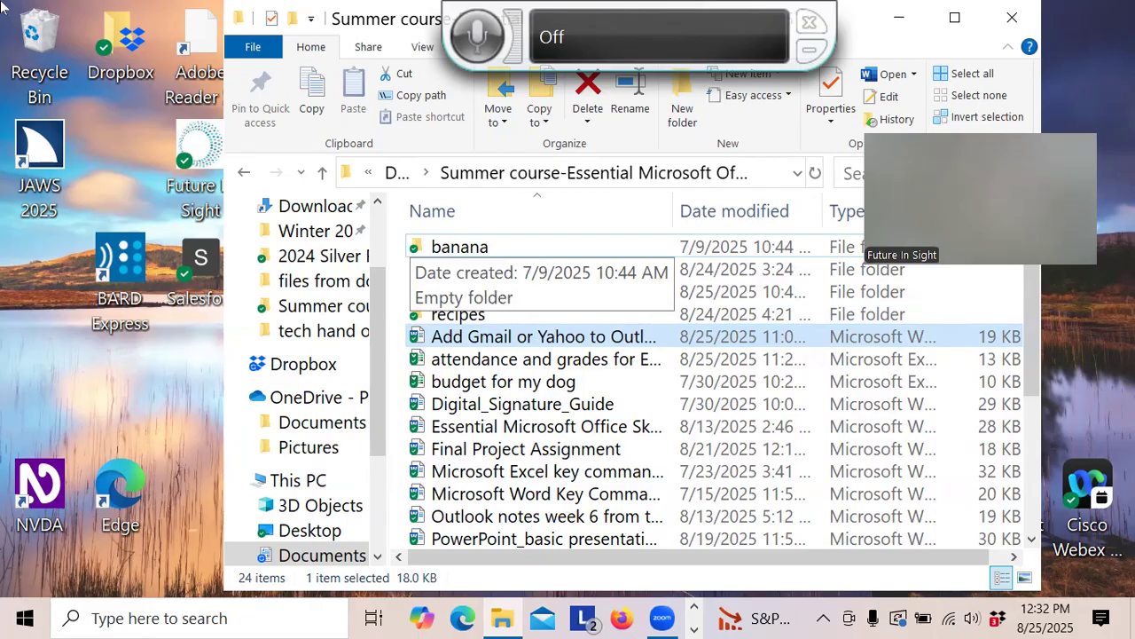
key("Down")
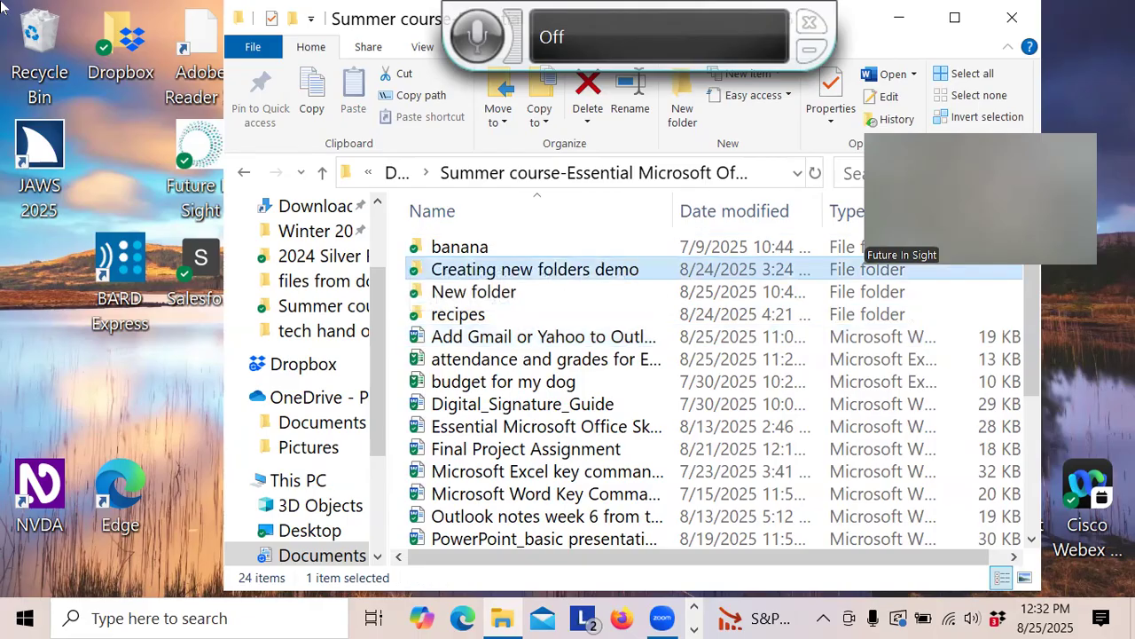
key("Up")
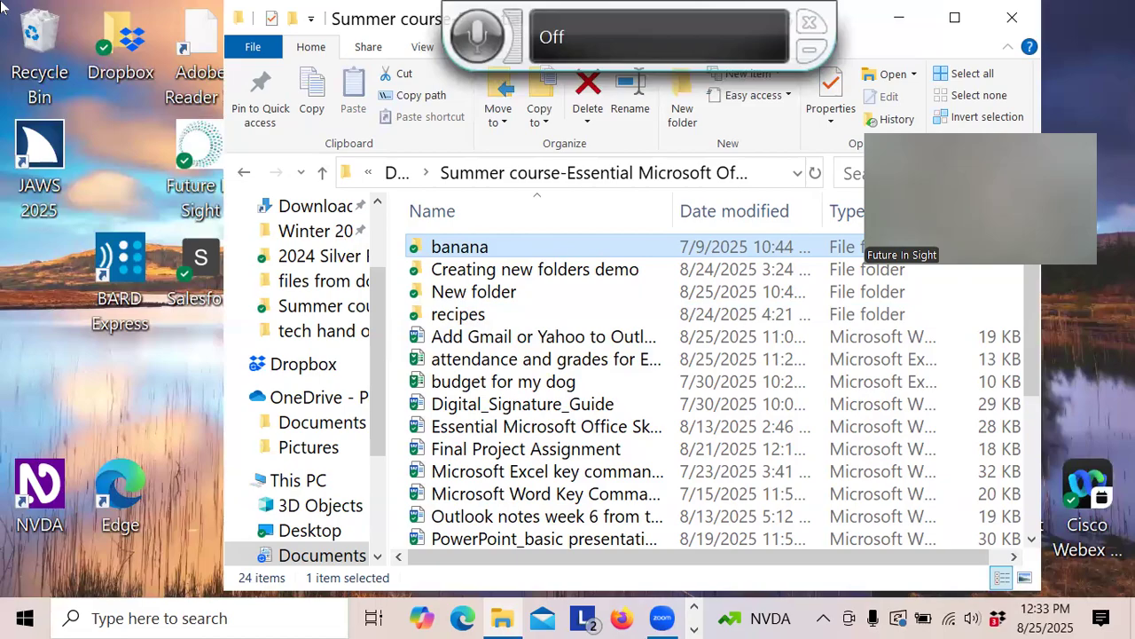
key("ctrl+End")
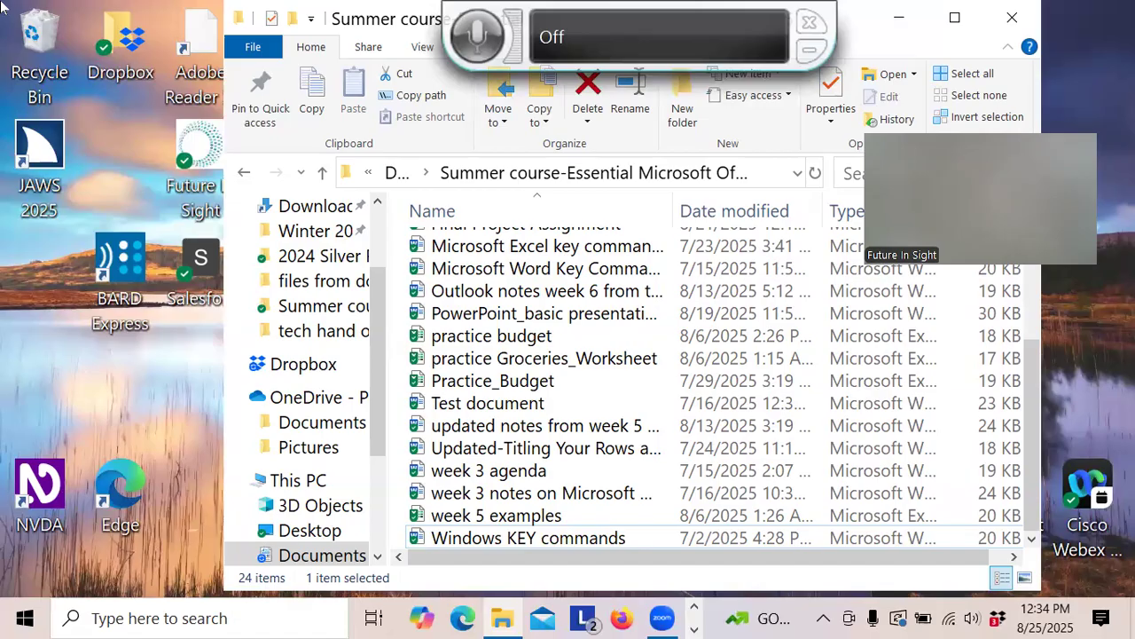
Step: Rename the banana folder at the start of the file list as apple
key("Home")
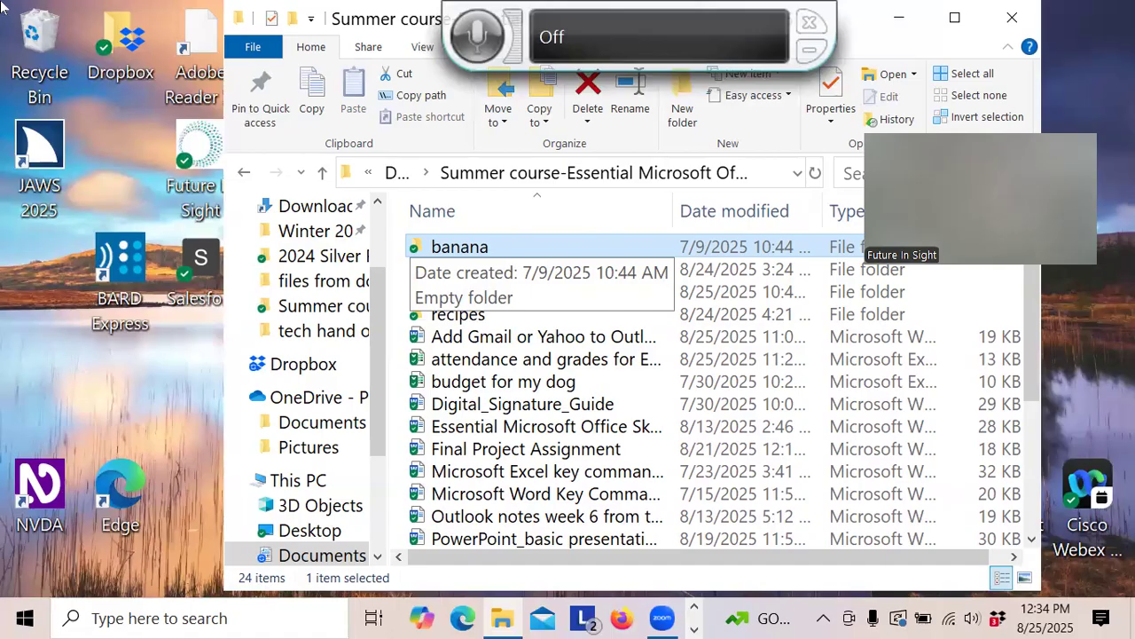
key("F2")
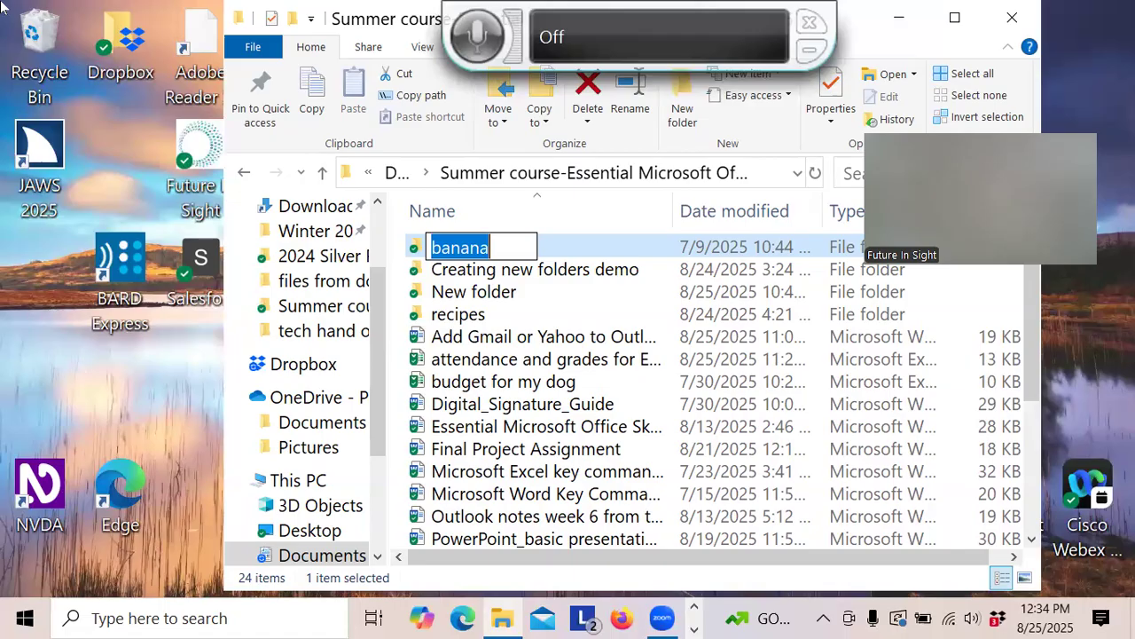
key("End")
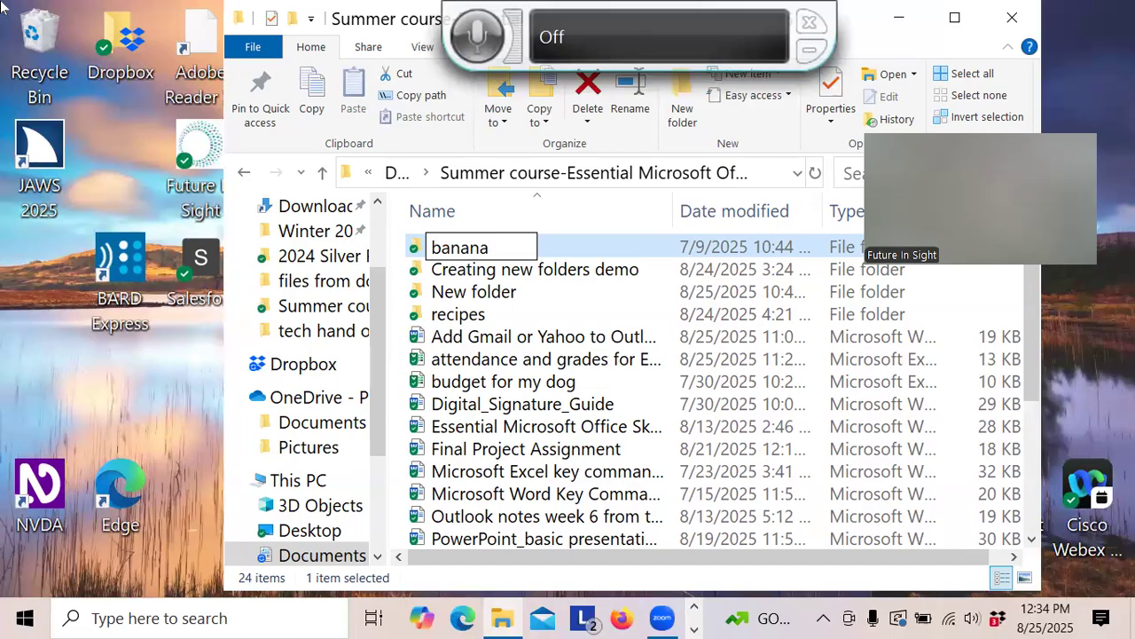
key("Left")
key("Left")
key("Left")
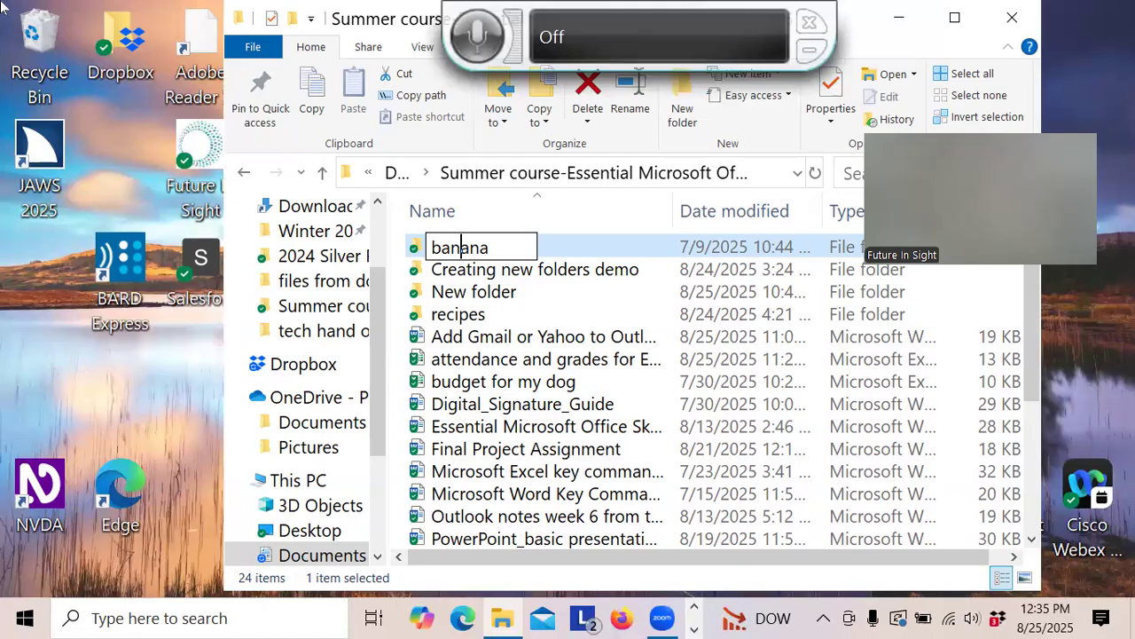
key("Right")
key("Right")
key("Right")
key("BackSpace")
key("BackSpace")
key("BackSpace")
key("BackSpace")
key("BackSpace")
key("BackSpace")
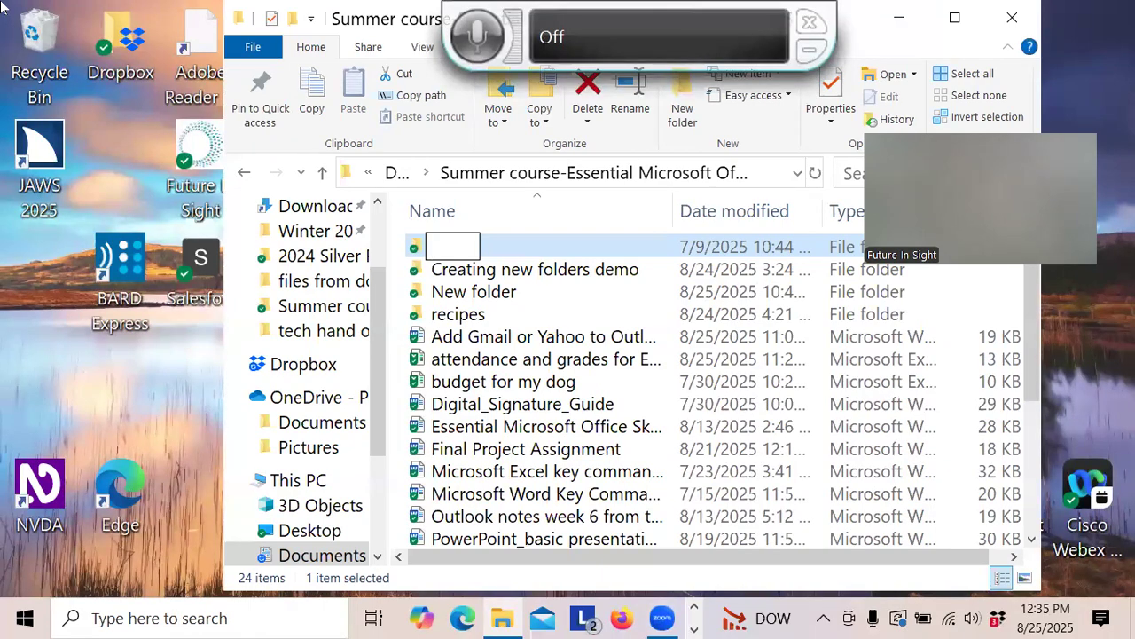
type("apple")
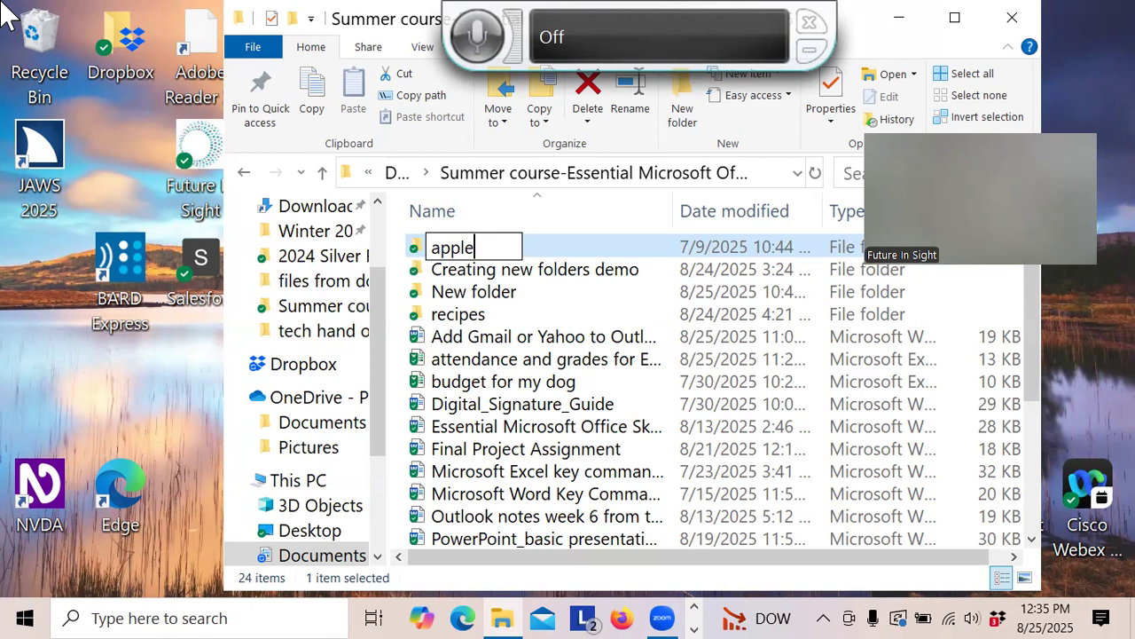
key("Return")
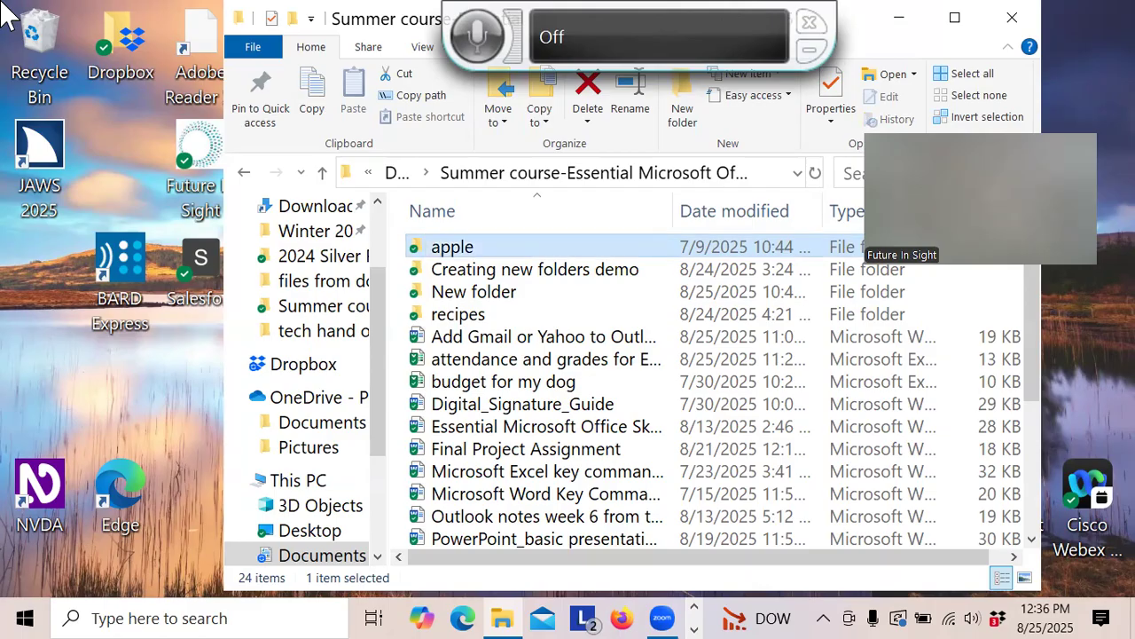
key("Down")
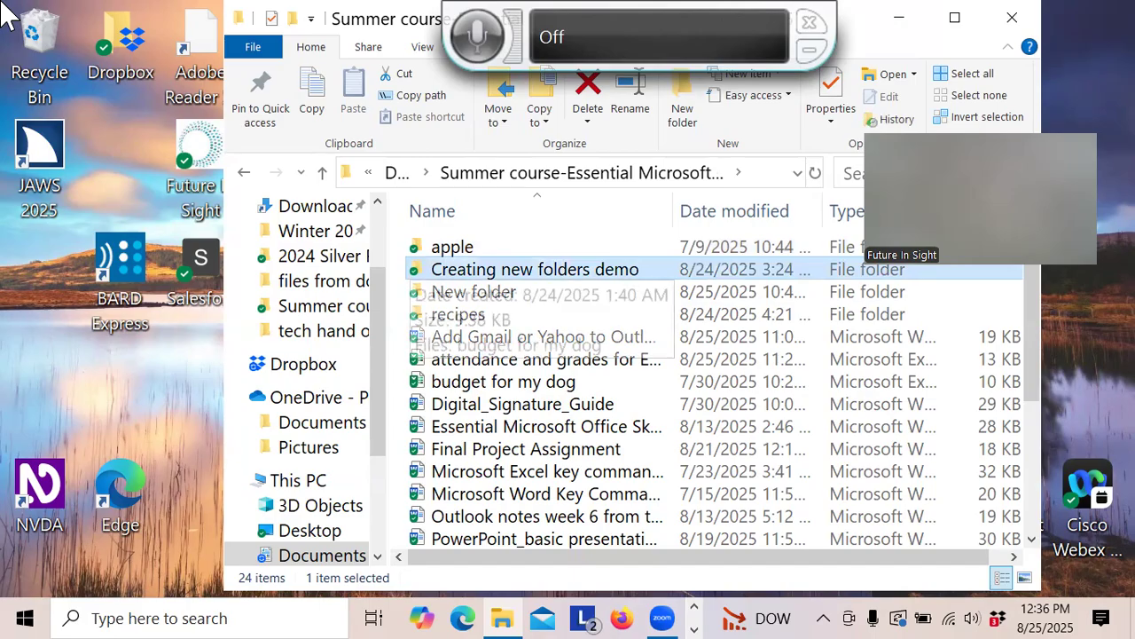
key("Up")
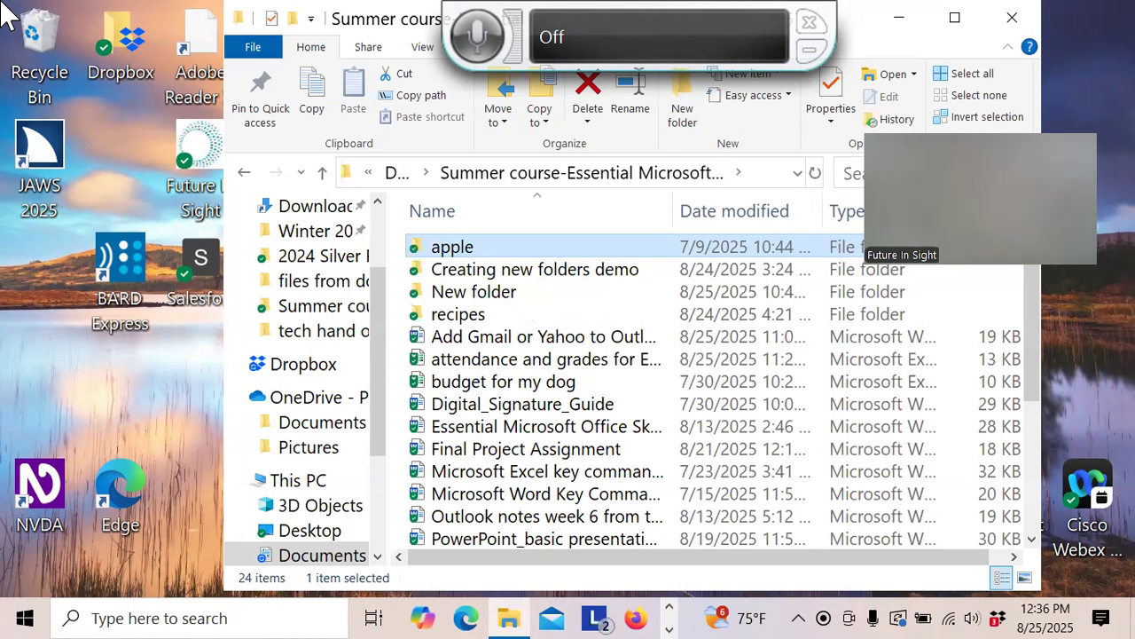
key("F2")
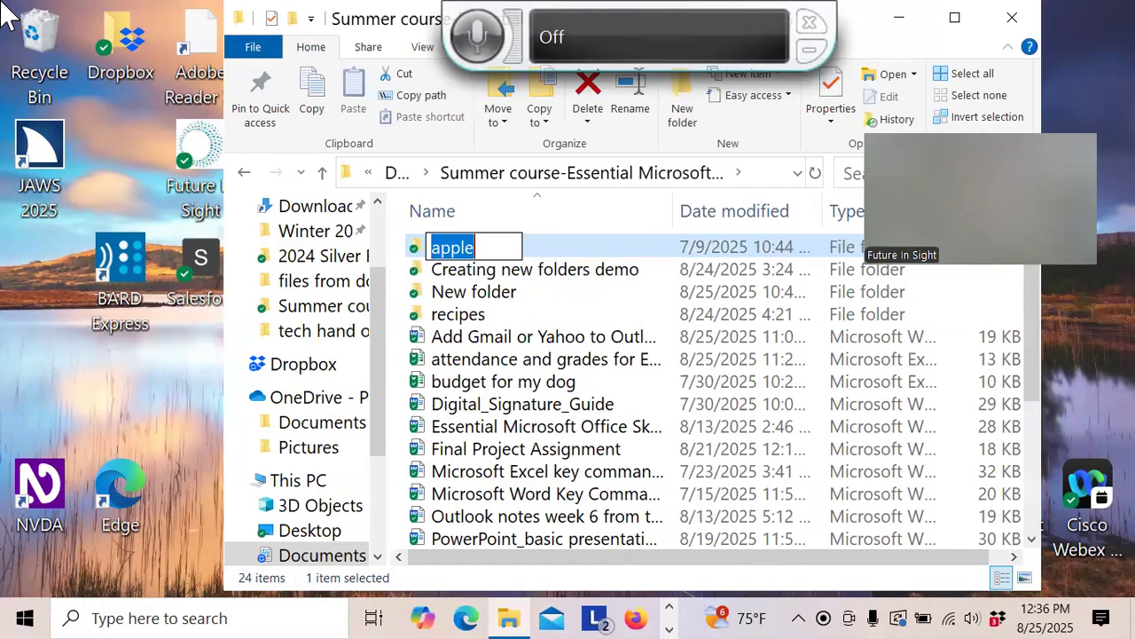
key("Right")
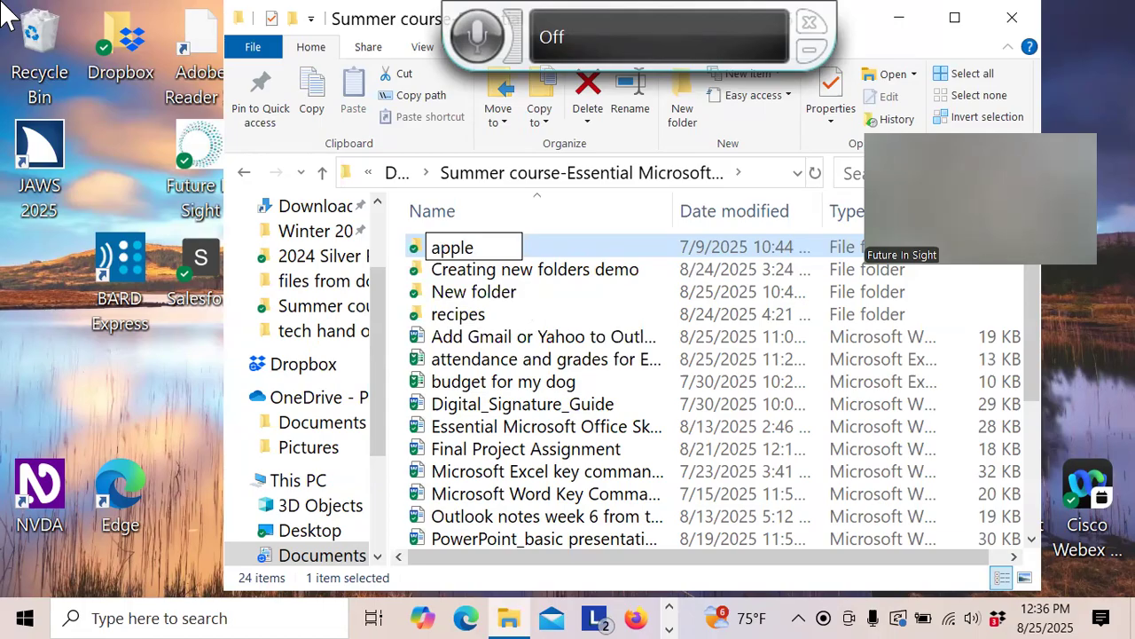
key("BackSpace")
key("BackSpace")
key("BackSpace")
key("BackSpace")
key("BackSpace")
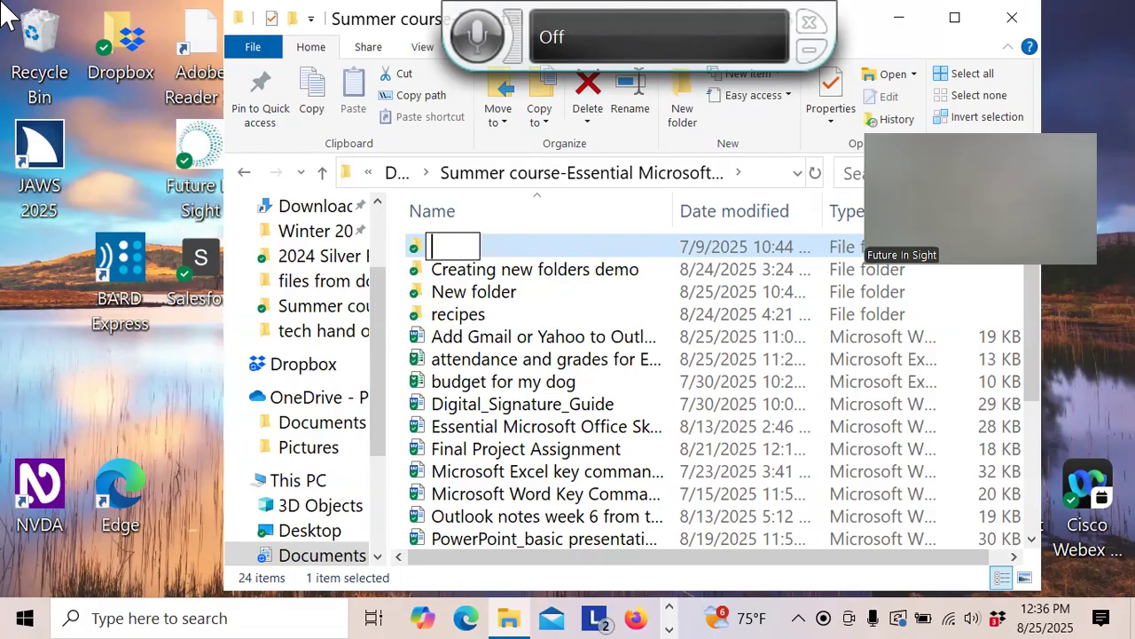
type("banana")
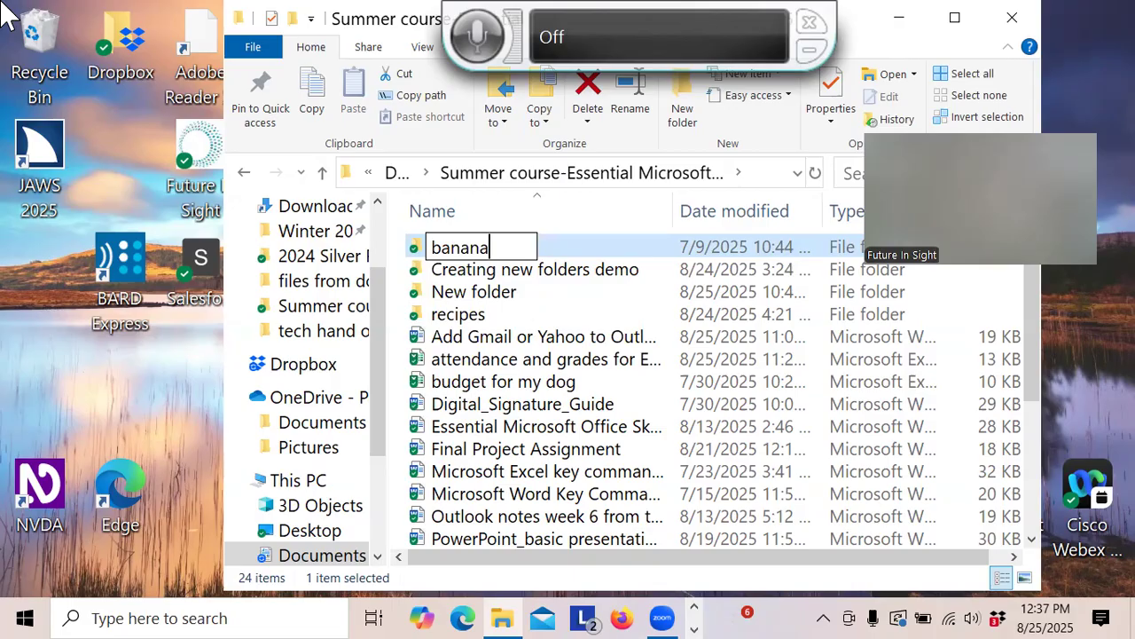
key("Escape")
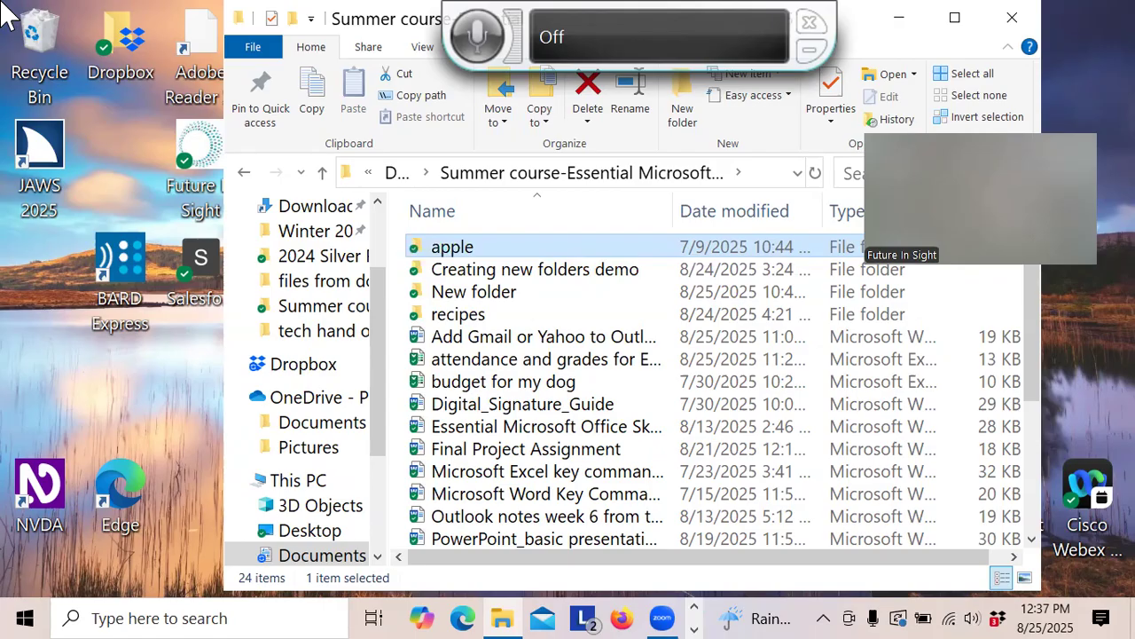
Step: Create a new folder named sports in the Summer course folder
key("ctrl+shift+n")
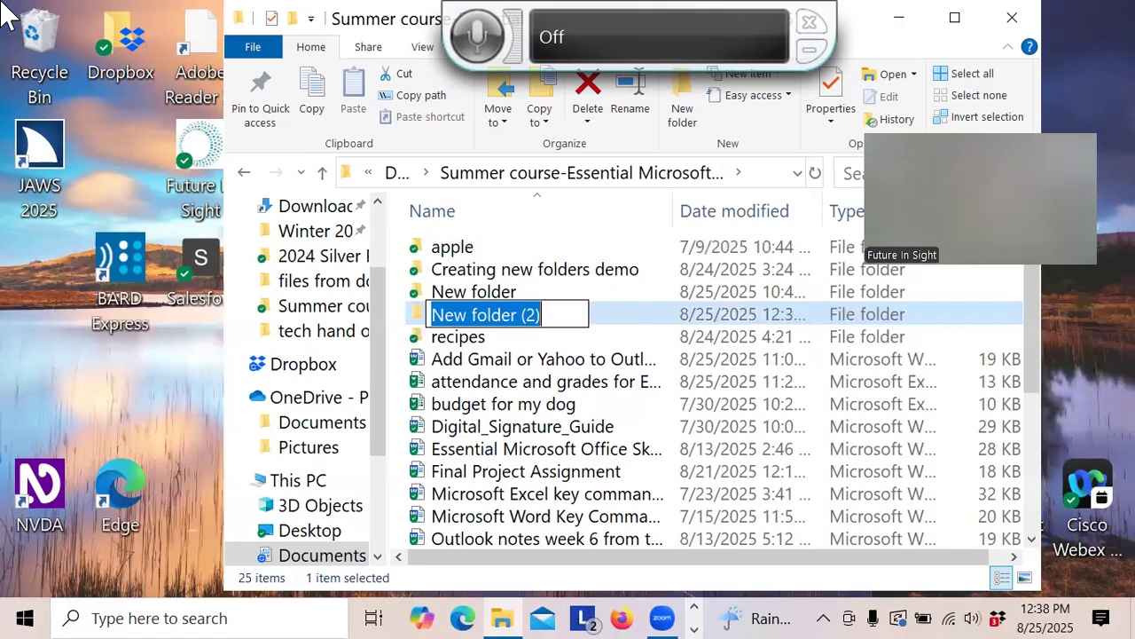
type("s")
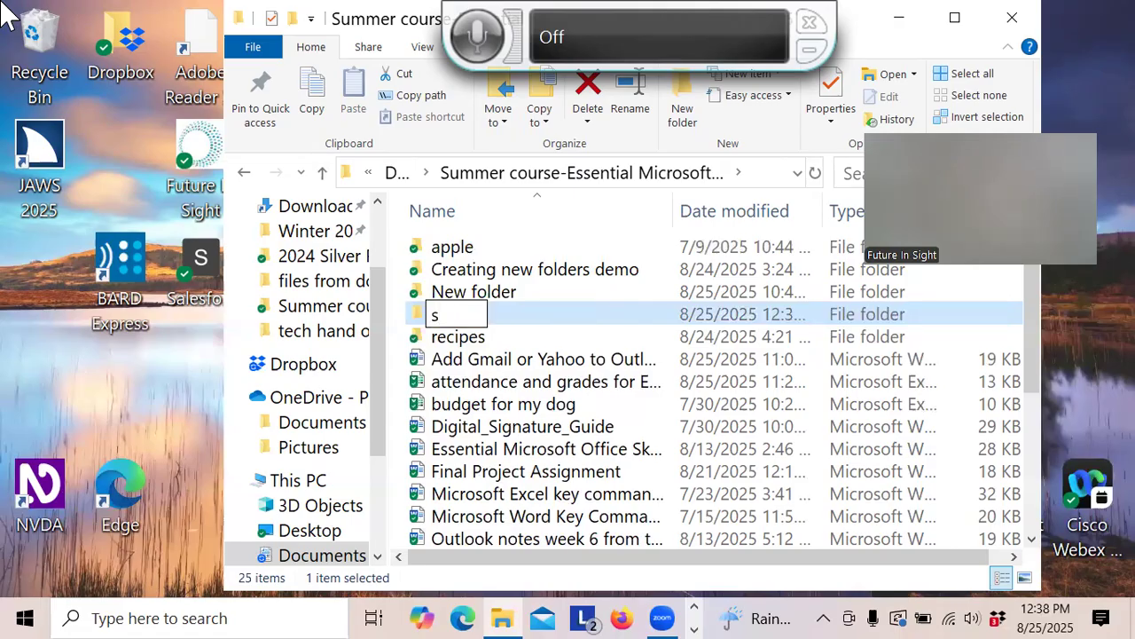
type("ports")
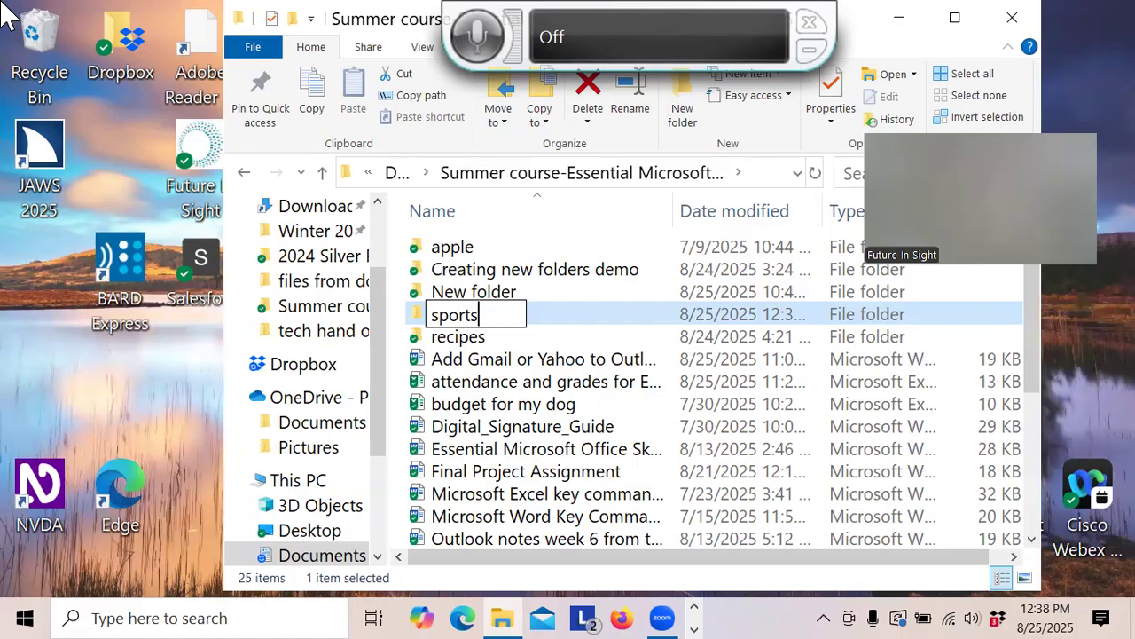
key("Return")
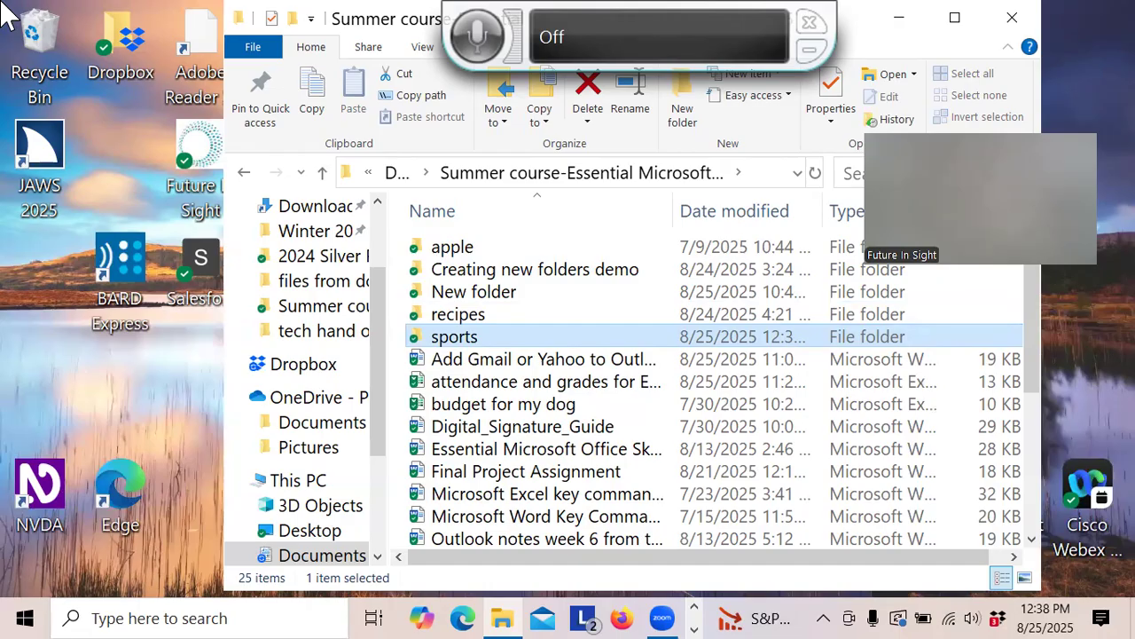
key("Up")
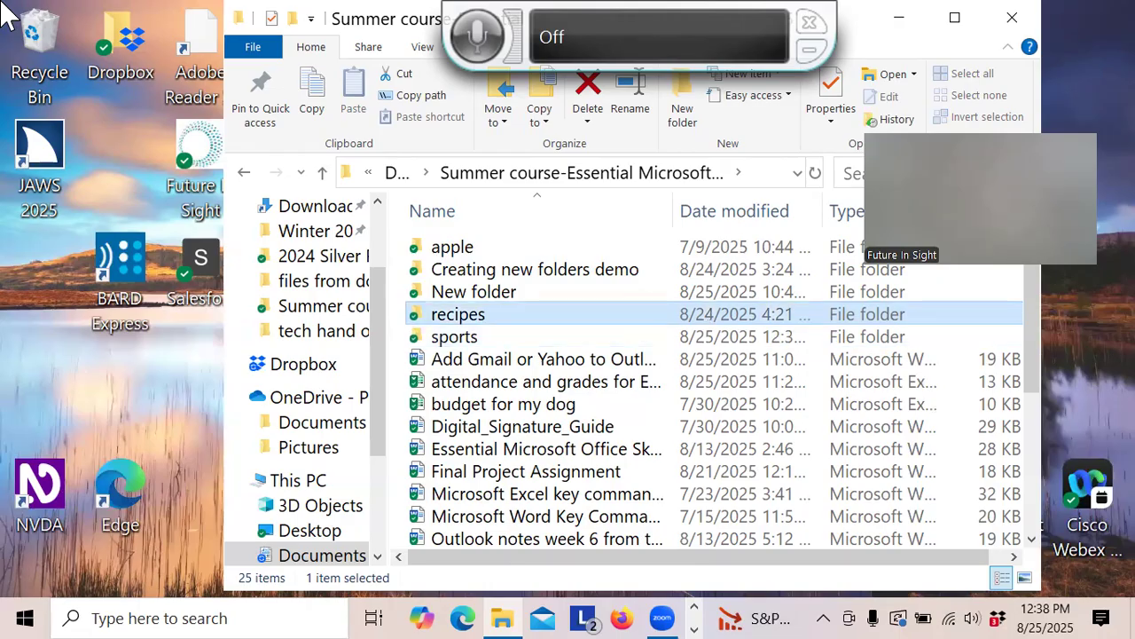
Step: Review the folders in the Summer course folder, from apple at the start of the list through sports
key("Down")
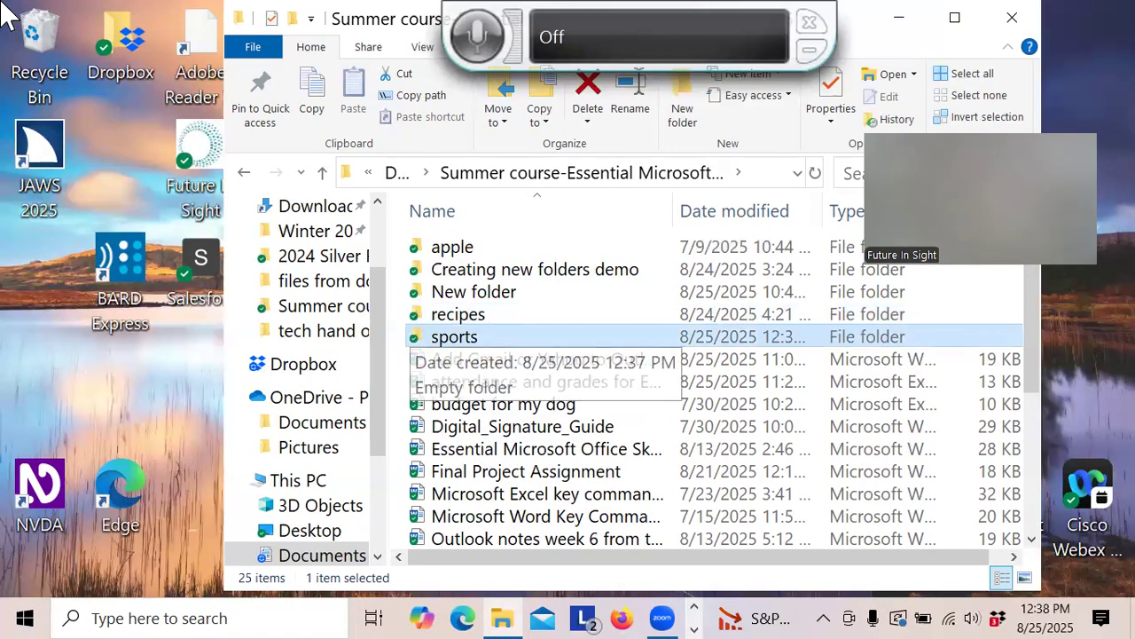
key("ctrl+Home")
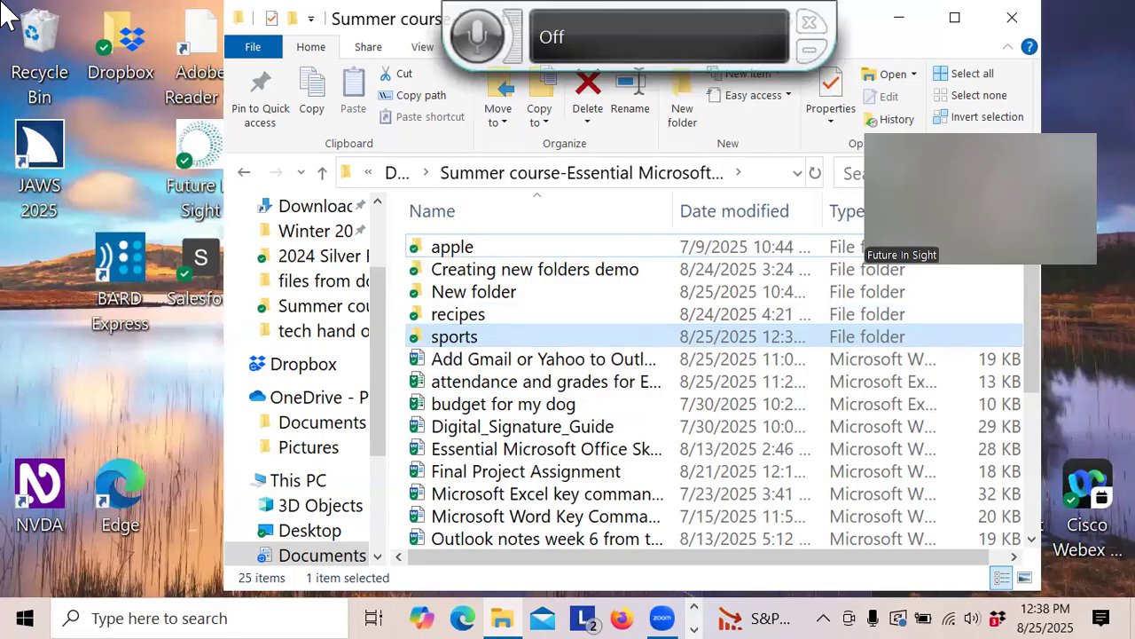
key("Down")
key("Up")
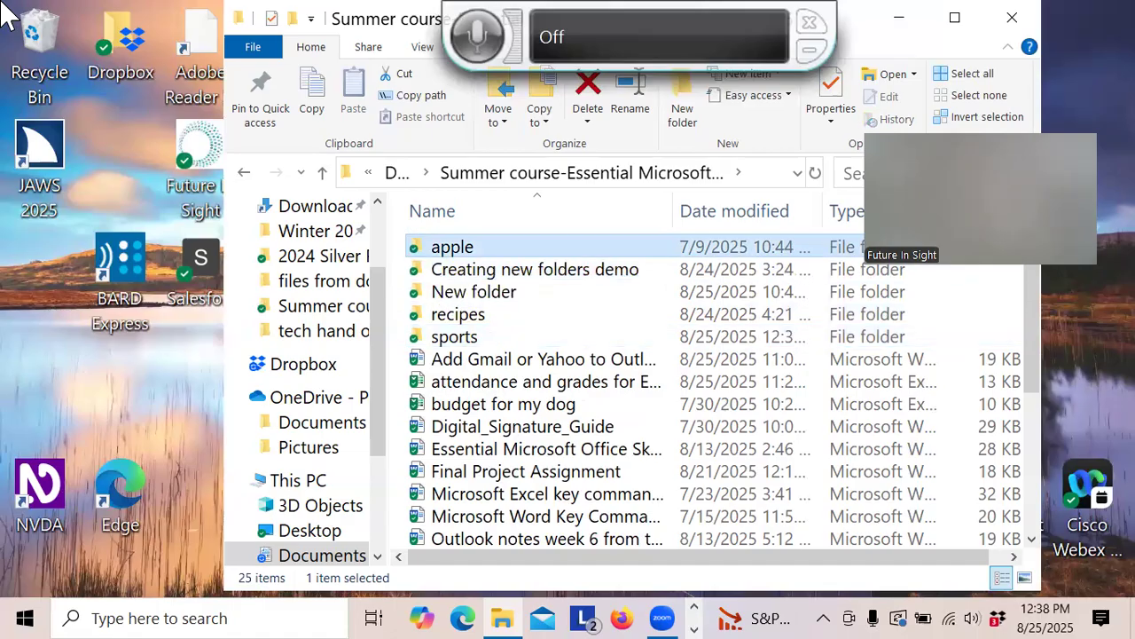
key("Down")
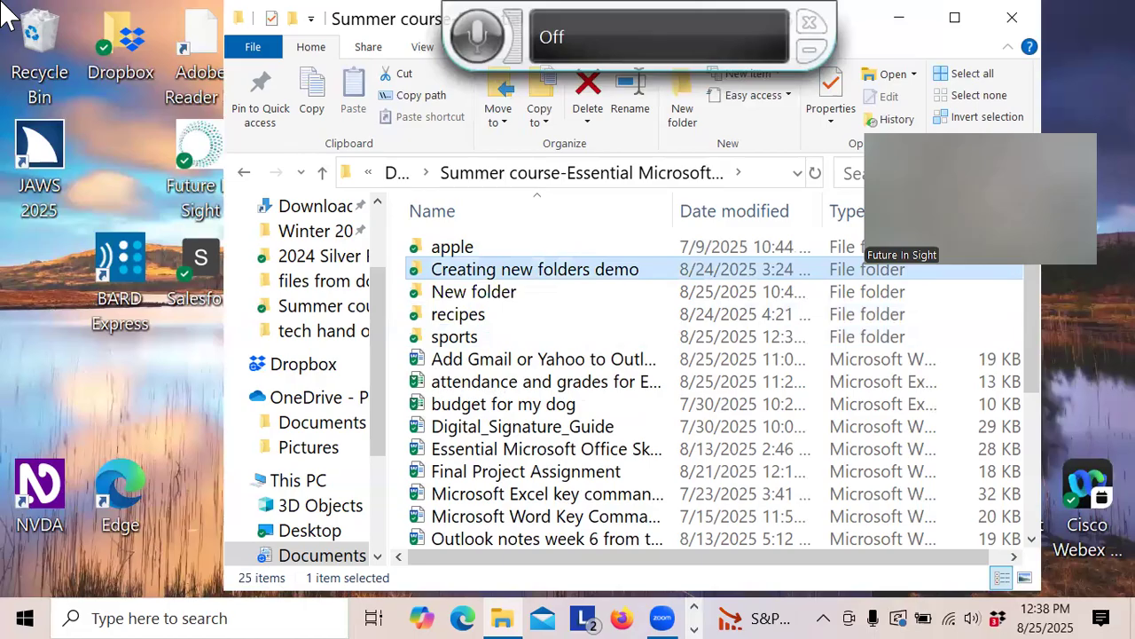
key("Up")
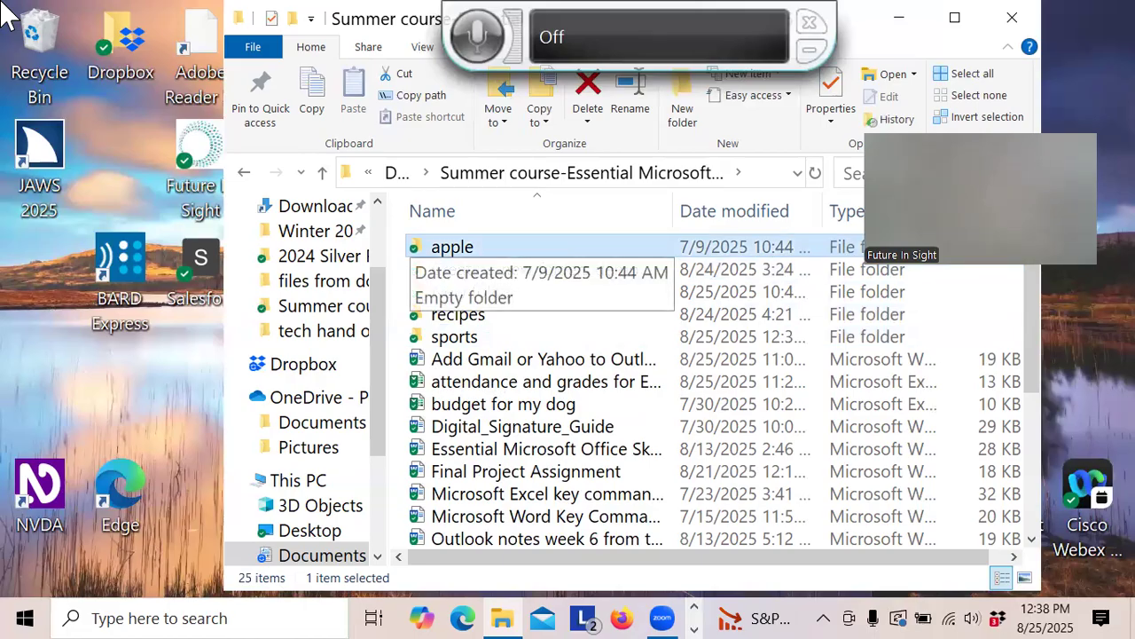
key("Down")
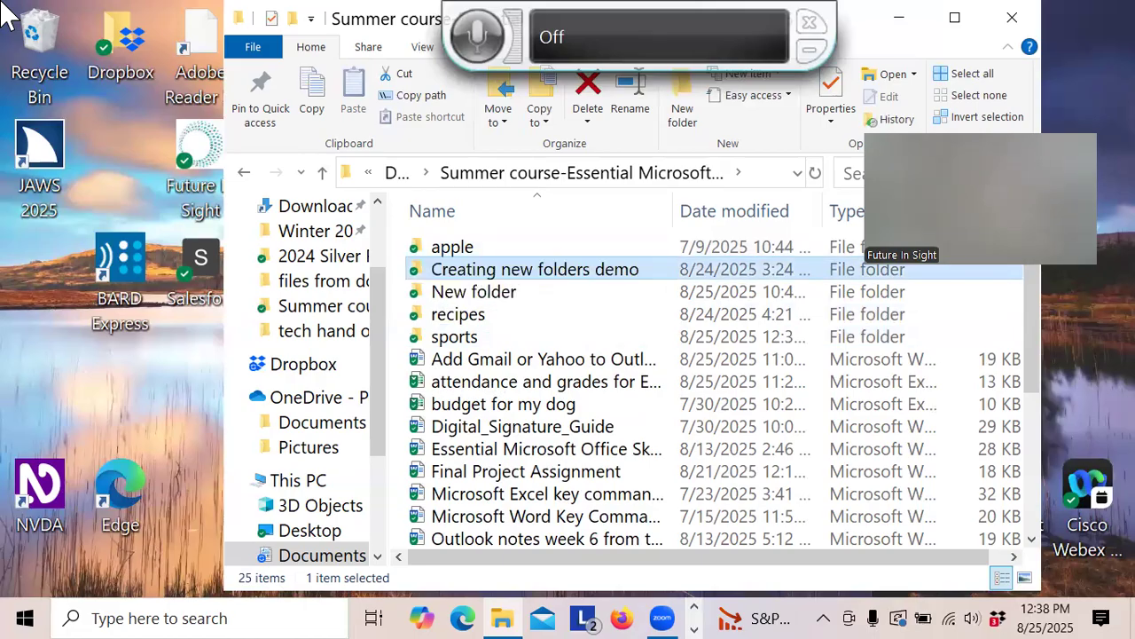
key("Down")
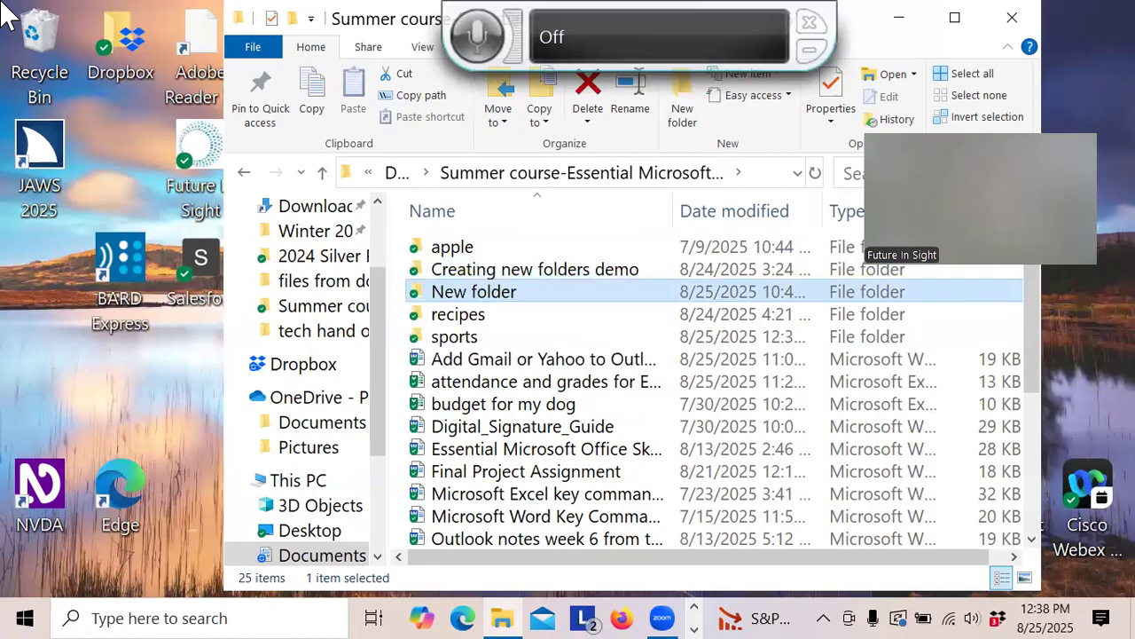
key("Down")
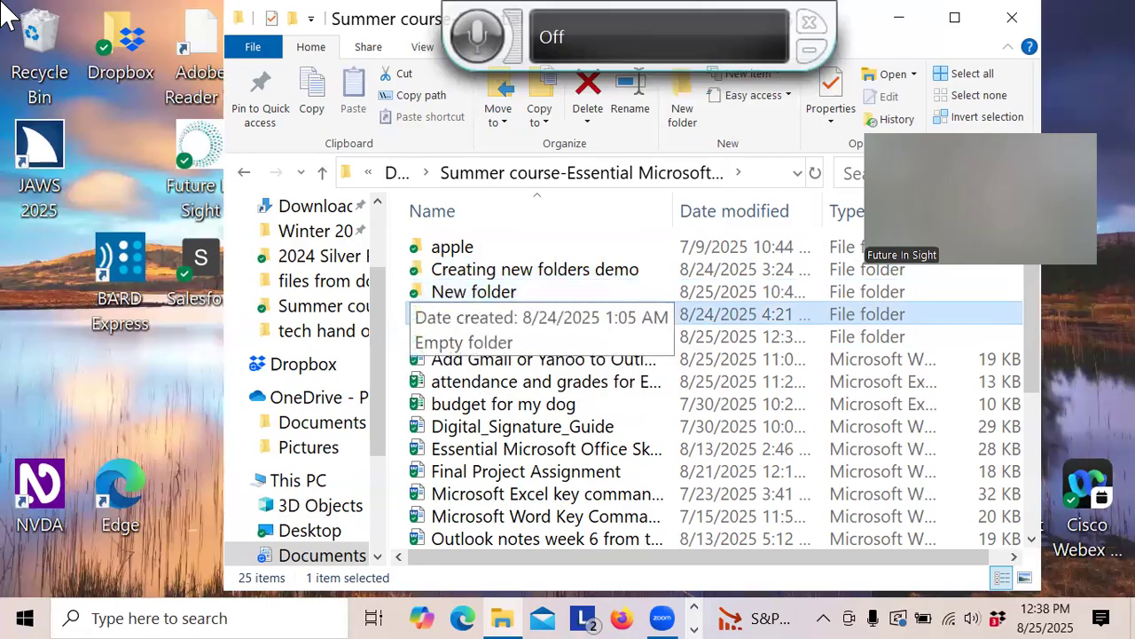
key("Down")
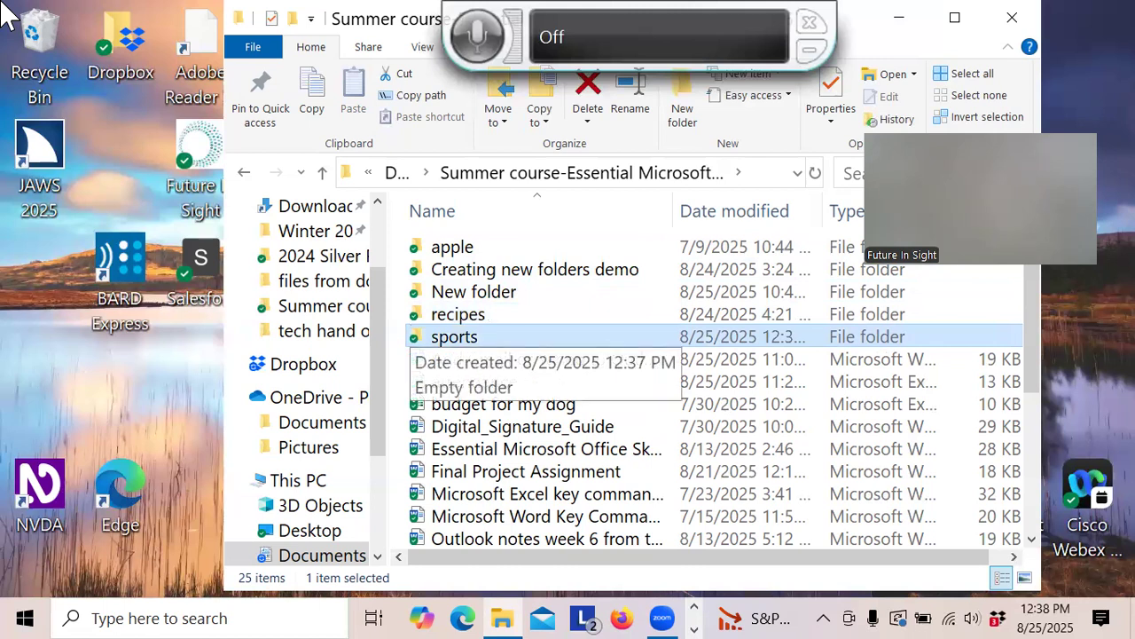
Step: Examine the first files listed after the sports folder, as far as the budget for my dog workbook
key("Down")
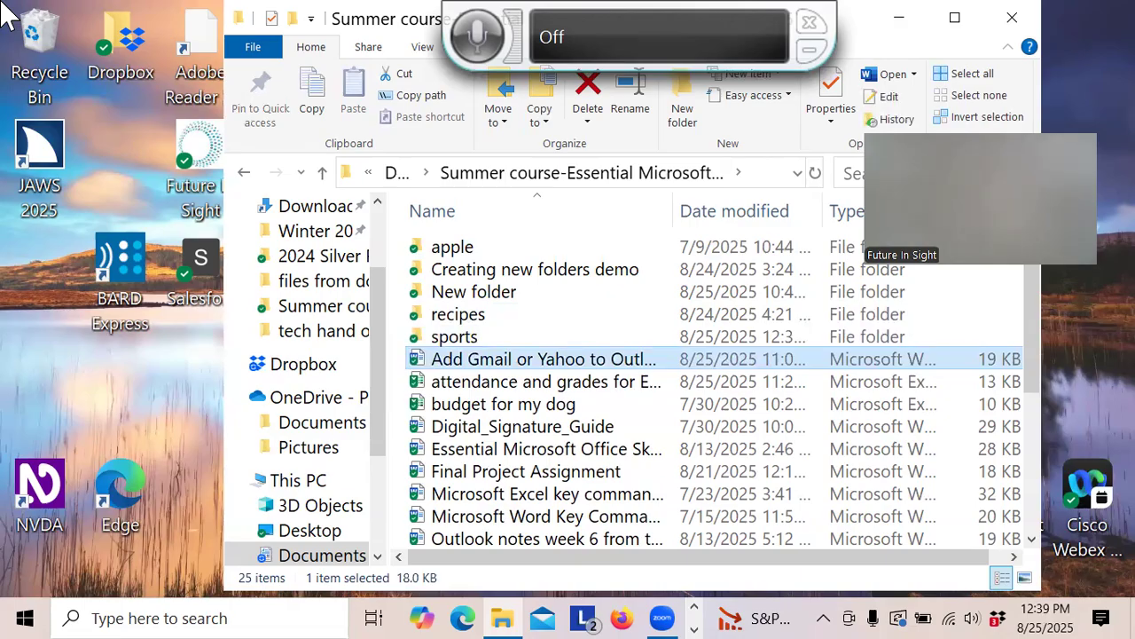
key("Up")
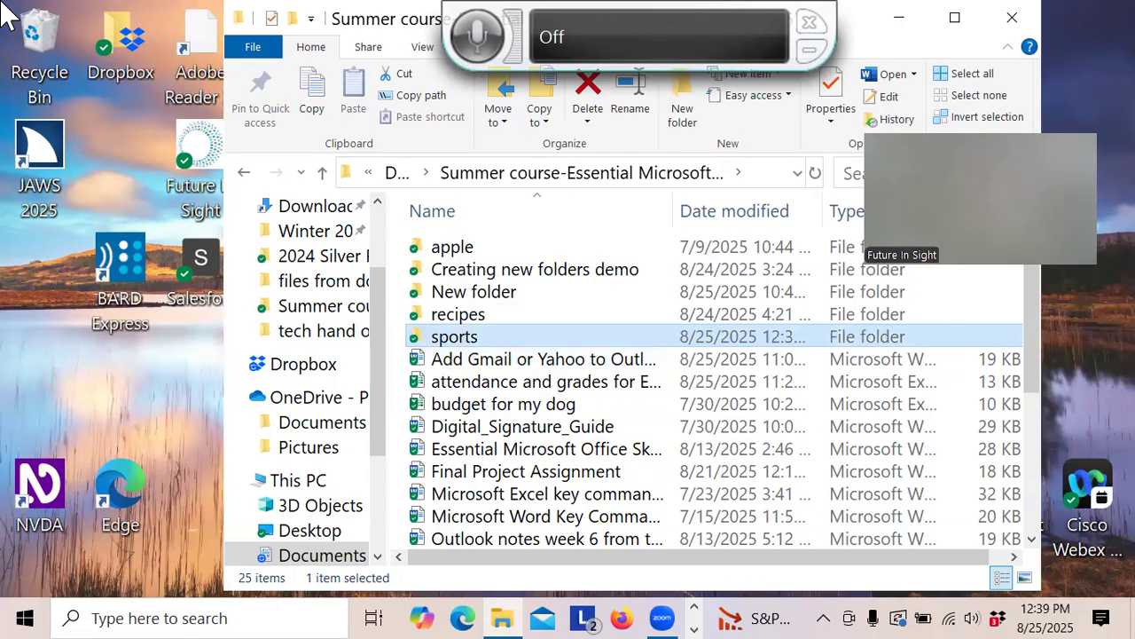
key("Down")
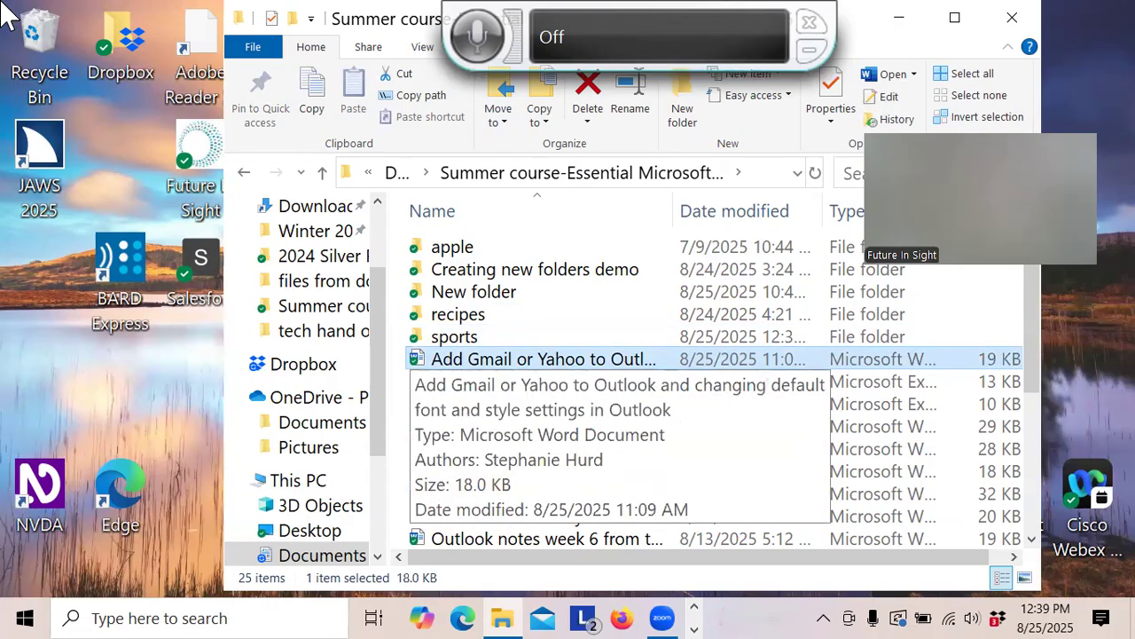
key("Down")
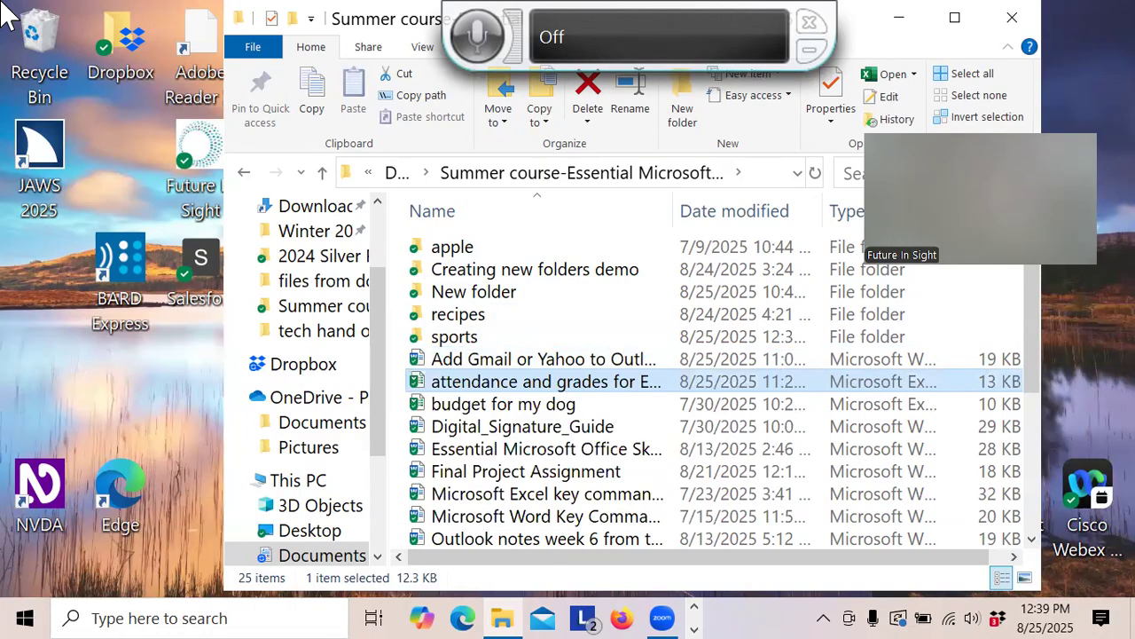
key("Down")
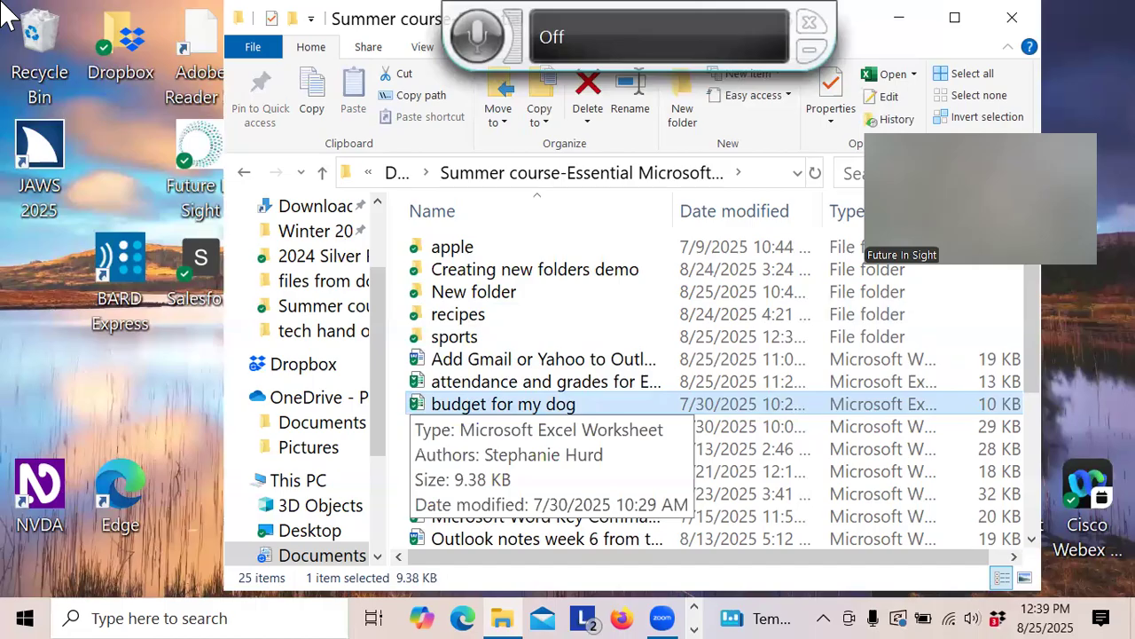
key("Up")
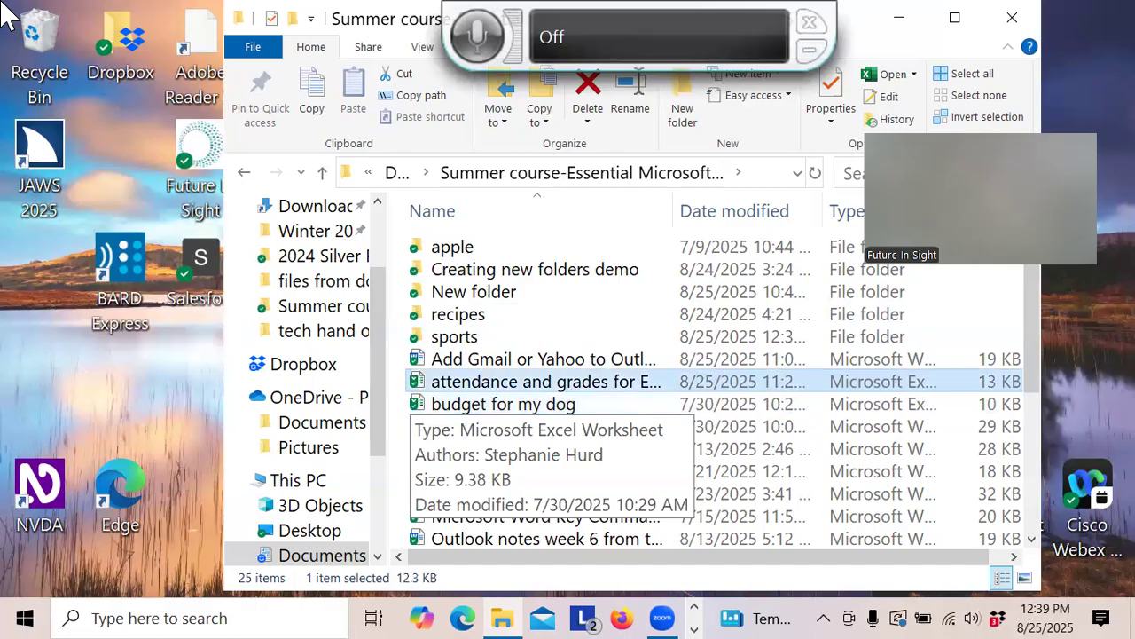
key("Down")
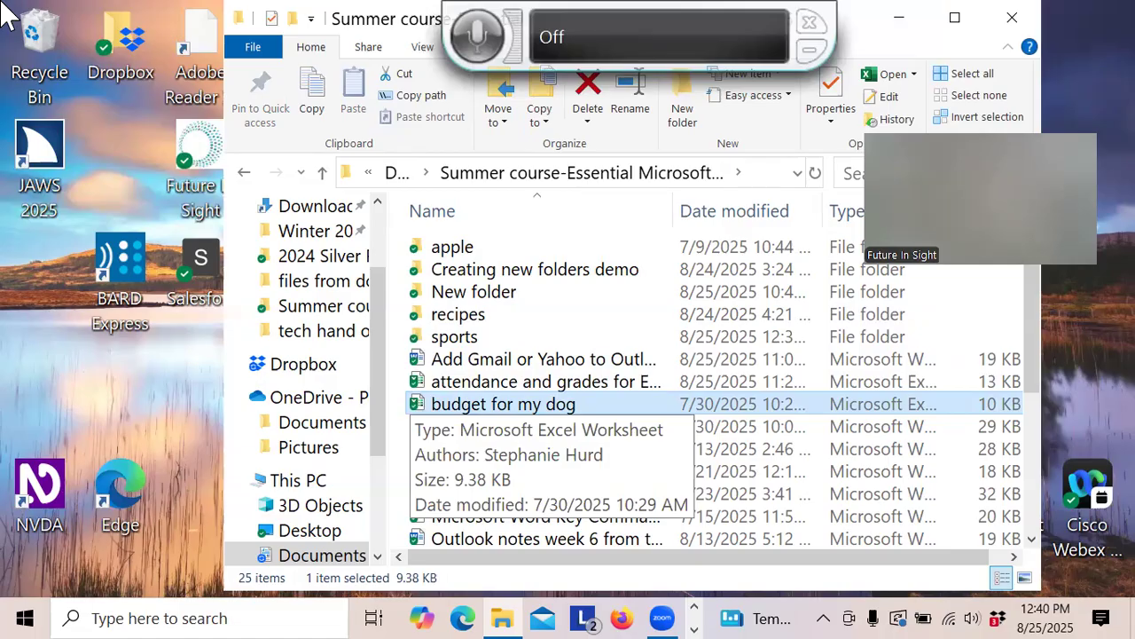
key("Up")
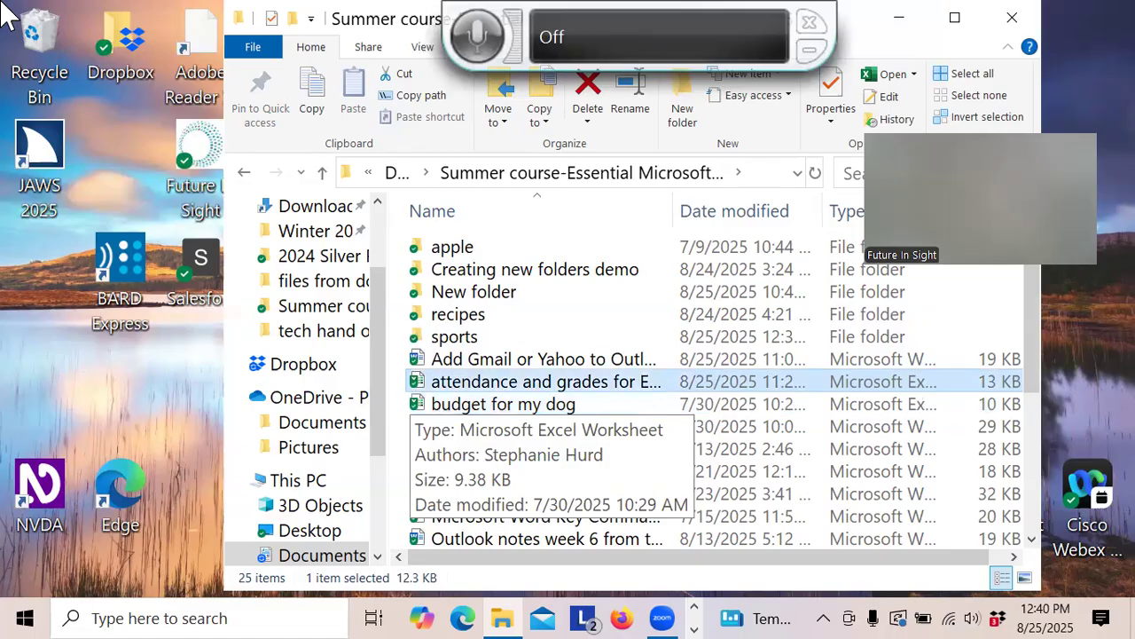
Step: Copy the budget for my dog workbook from the Summer course folder into the sports folder
key("Down")
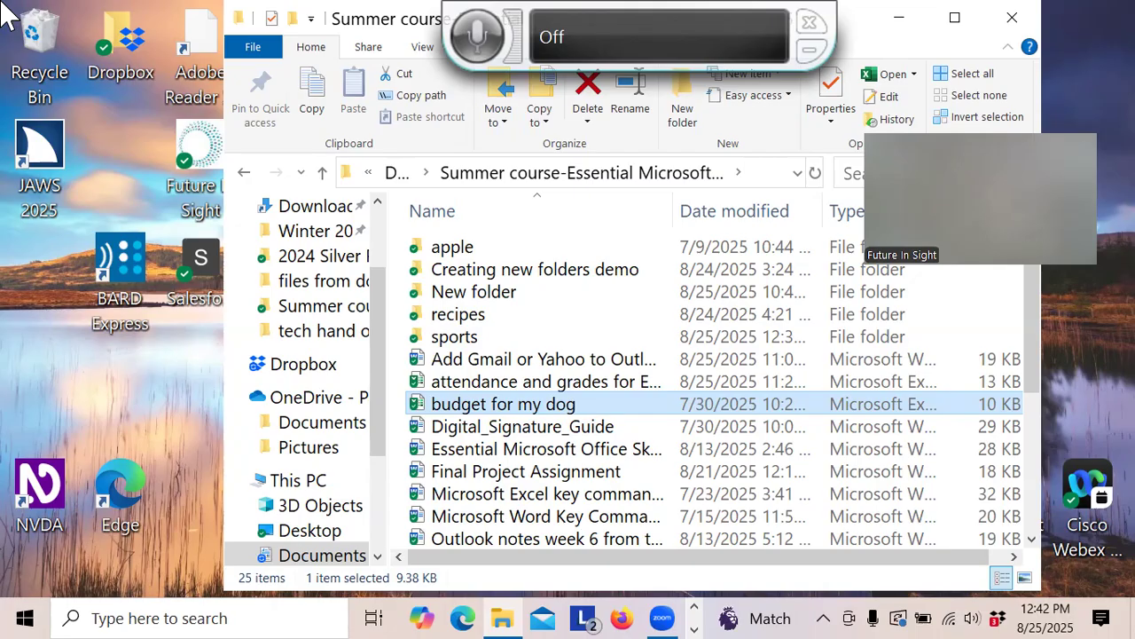
key("ctrl+c")
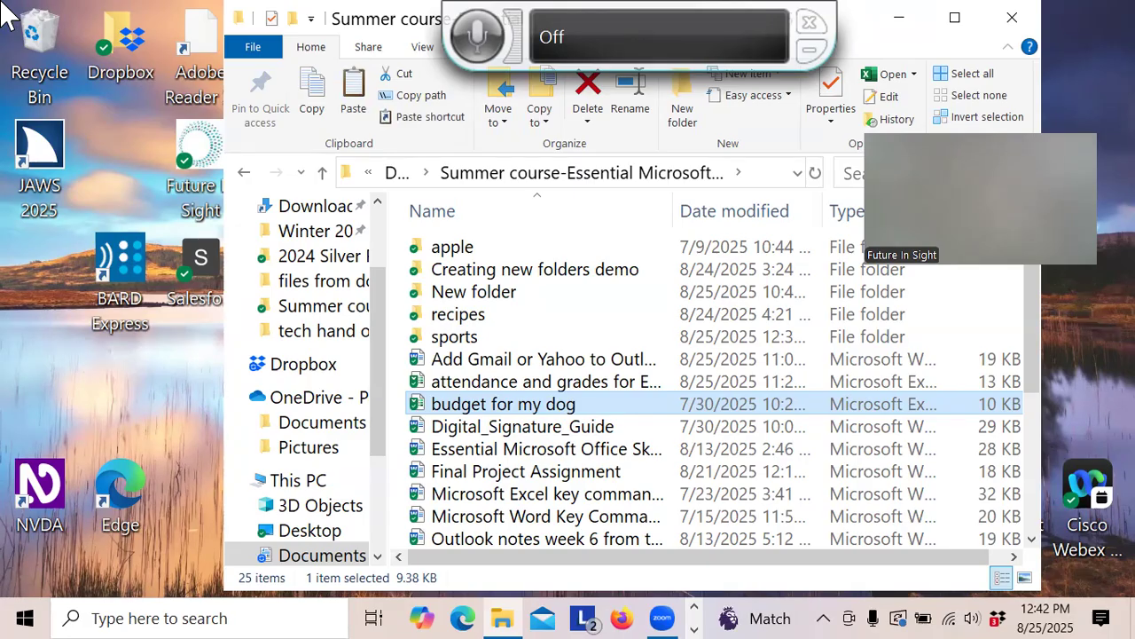
key("Up")
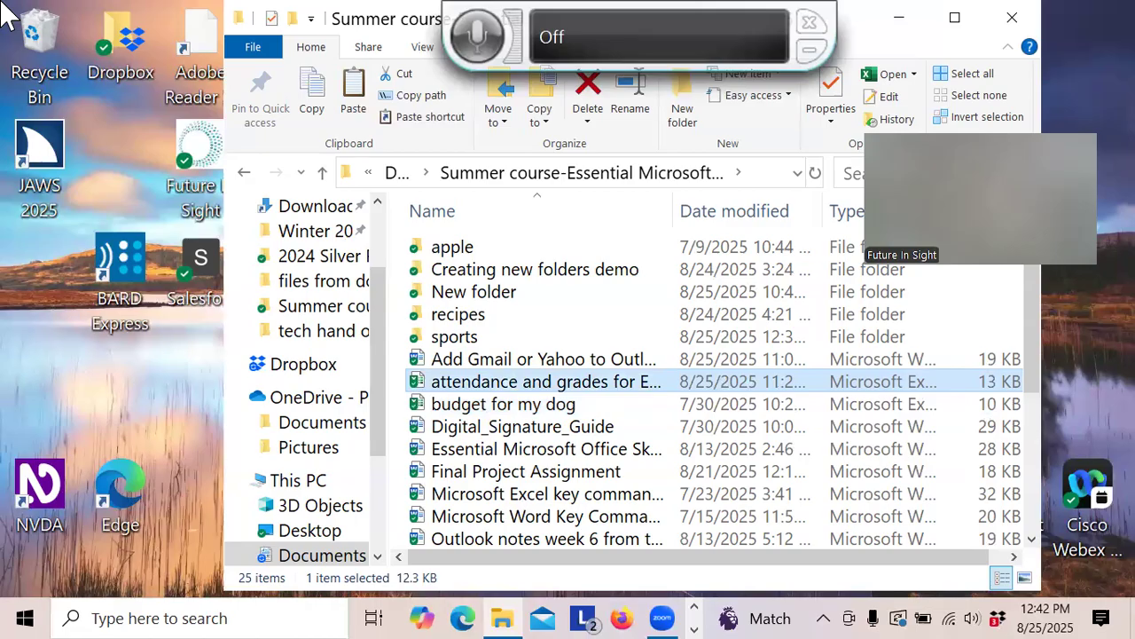
key("Up")
key("Up")
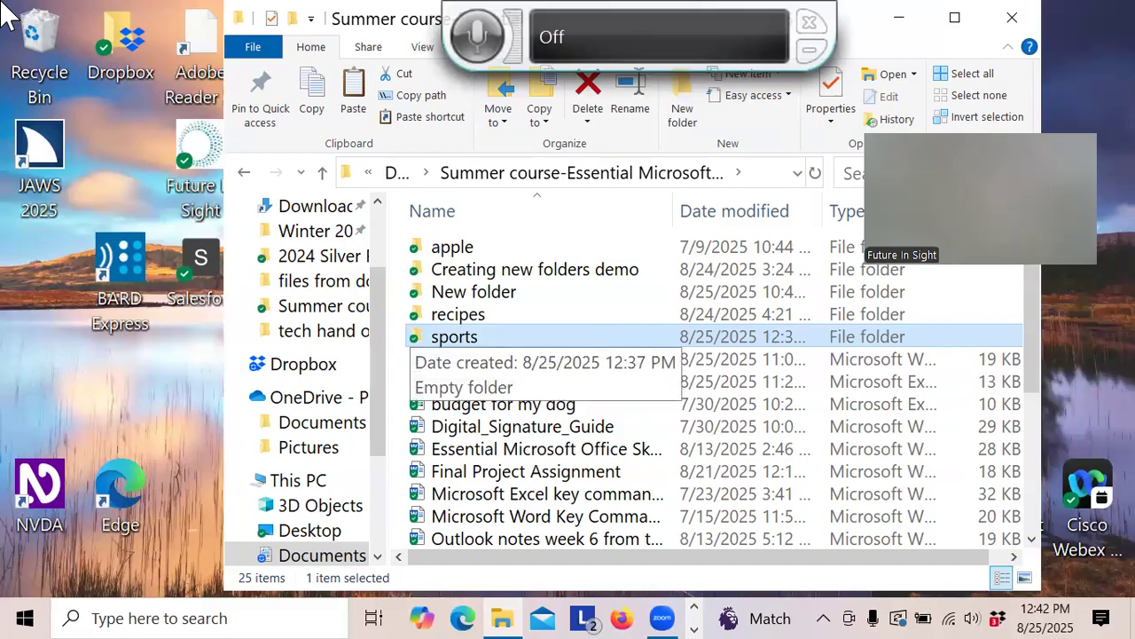
key("Return")
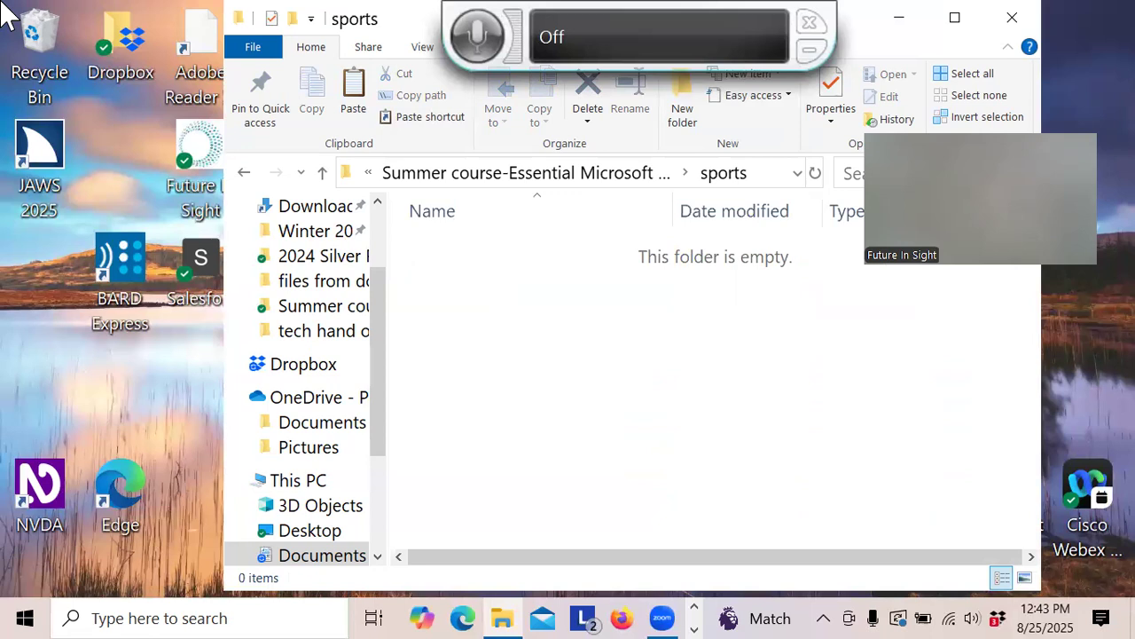
key("ctrl+v")
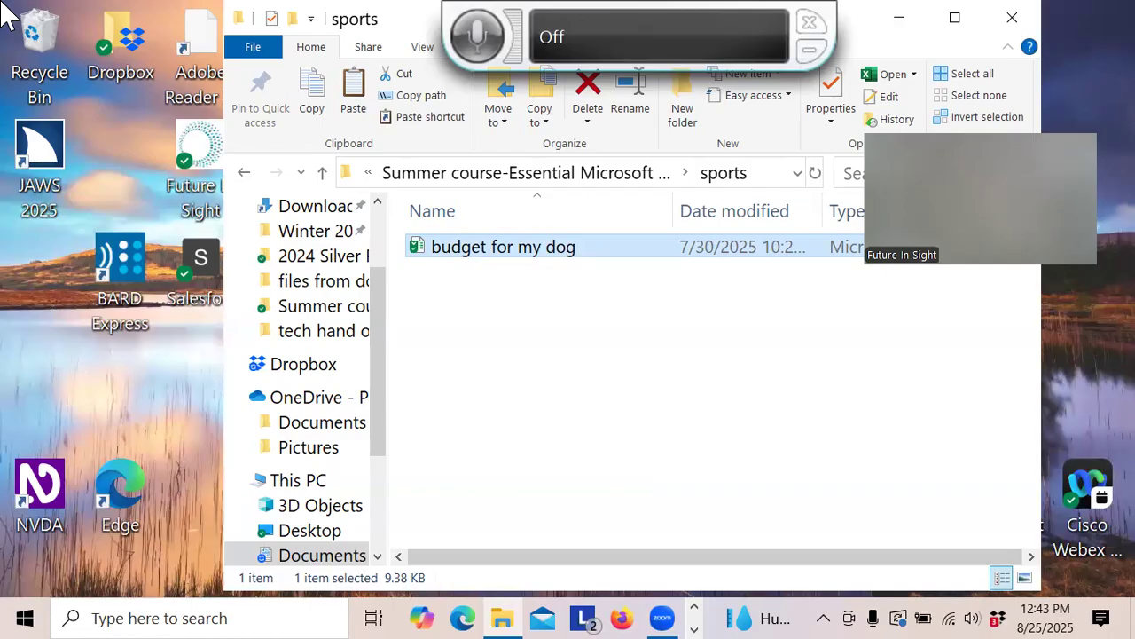
Step: Return to the Summer course folder and check for the original budget for my dog workbook
key("alt+Up")
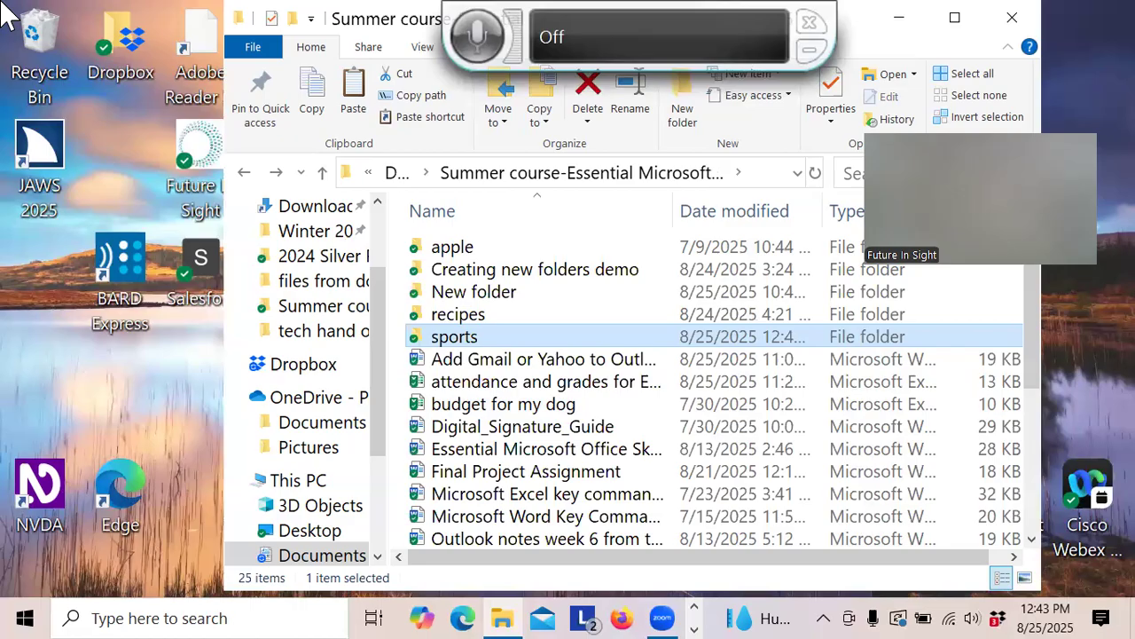
key("Down")
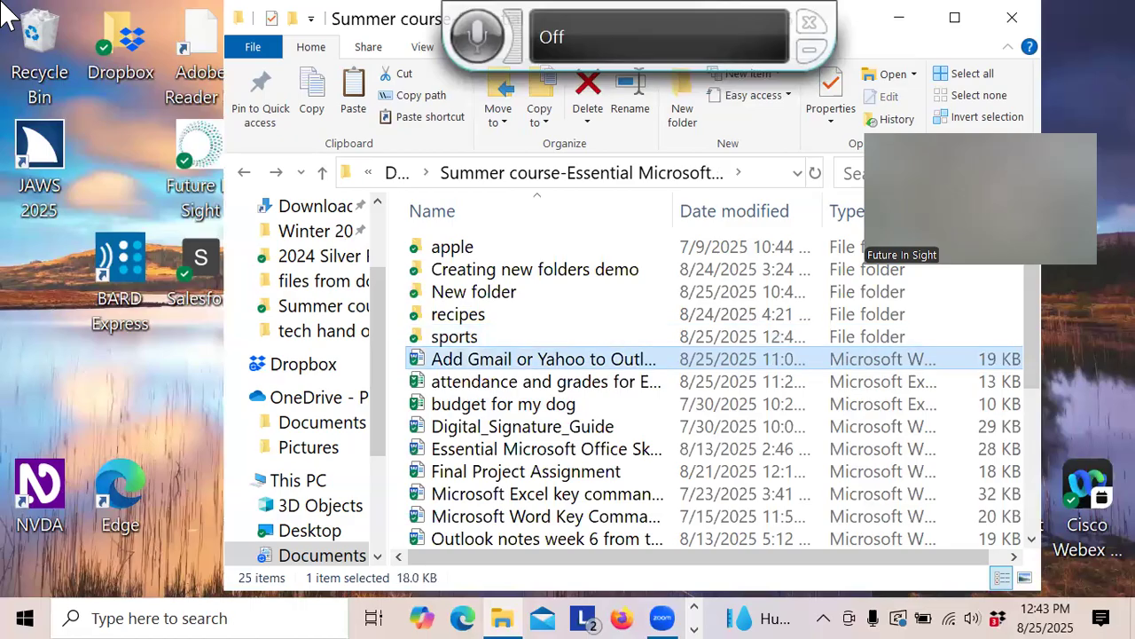
key("Down")
key("Down")
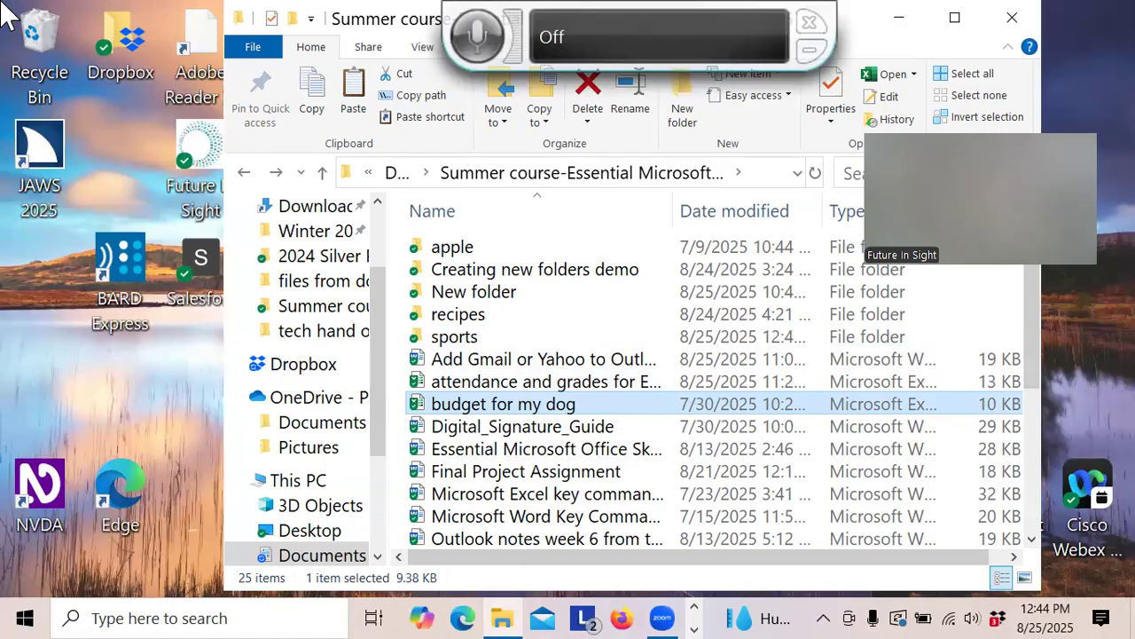
key("Up")
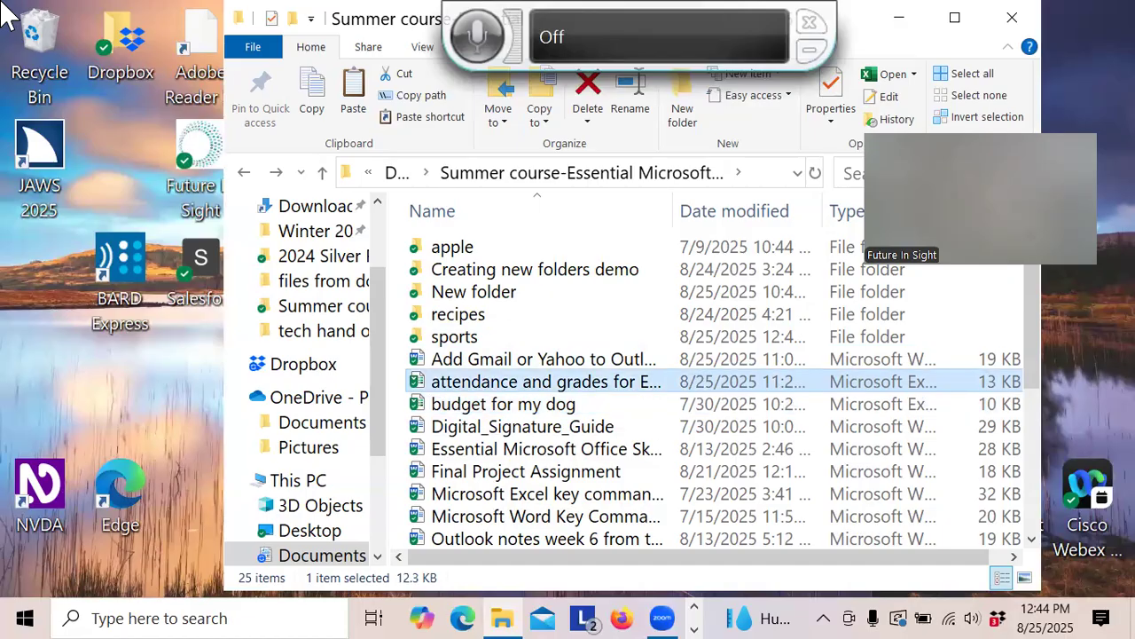
Step: Move the Word document about adding Gmail or Yahoo to Outlook from the Summer course folder into the sports folder
key("Up")
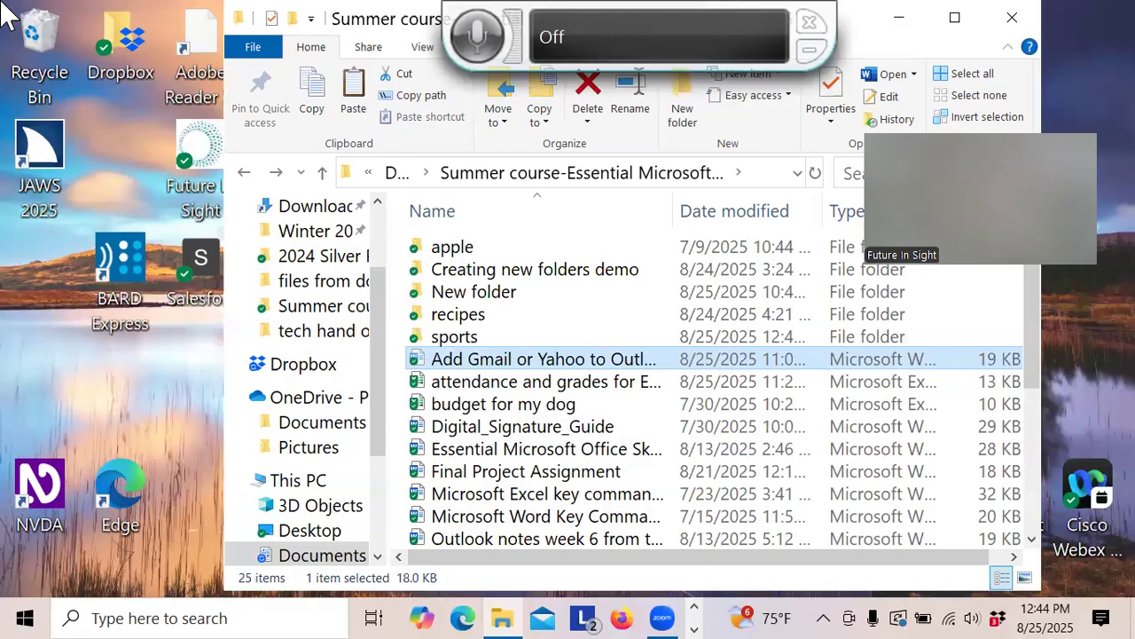
key("Up")
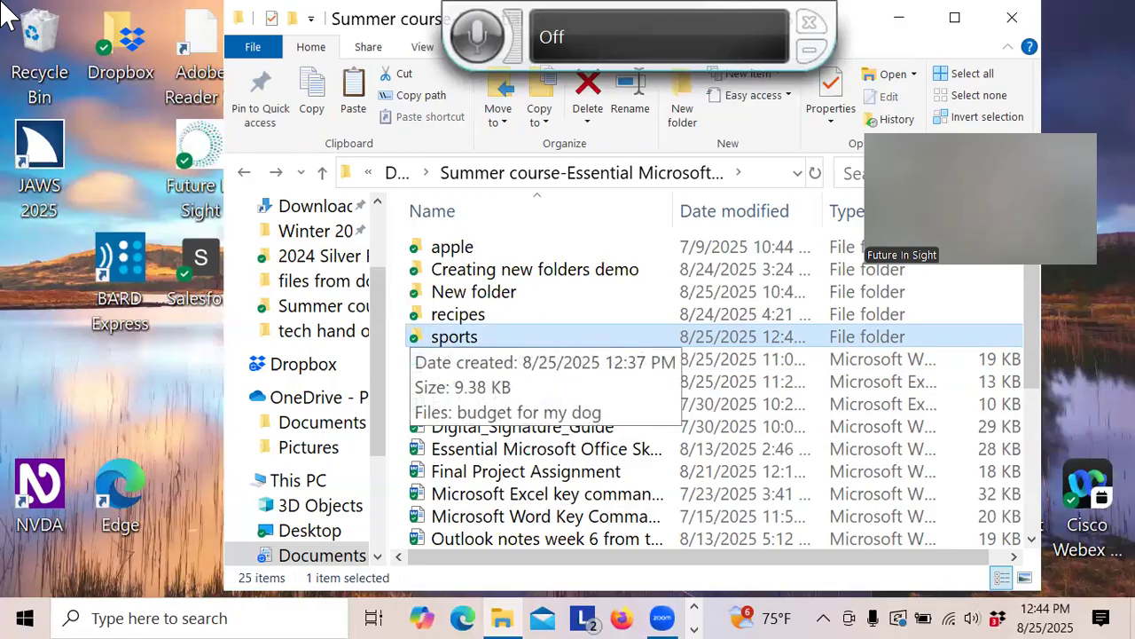
key("Return")
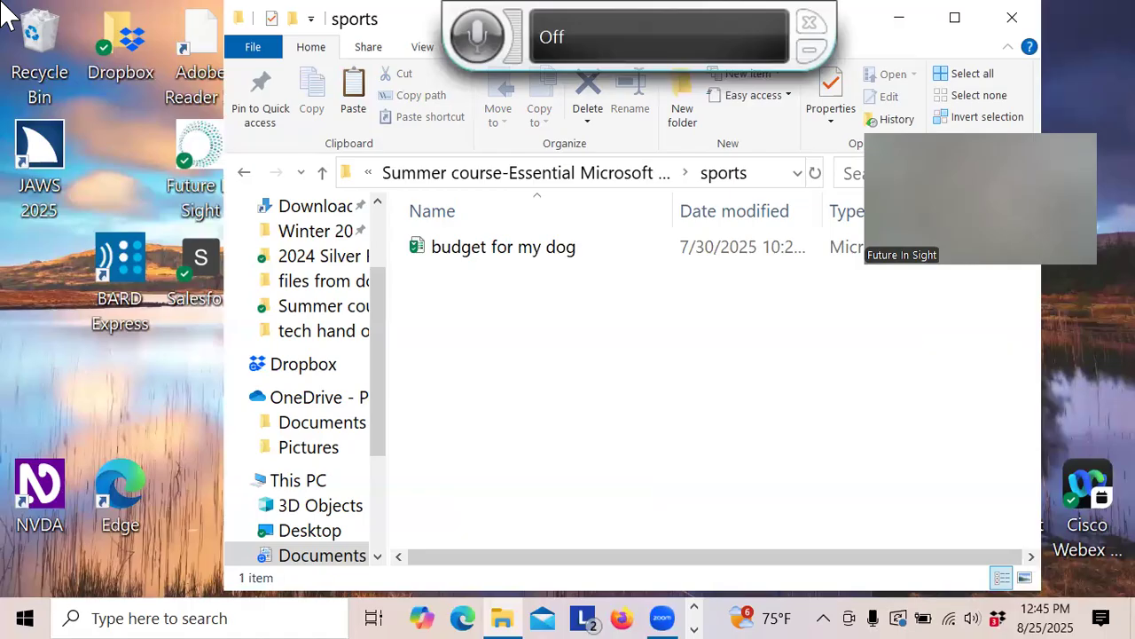
key("ctrl+v")
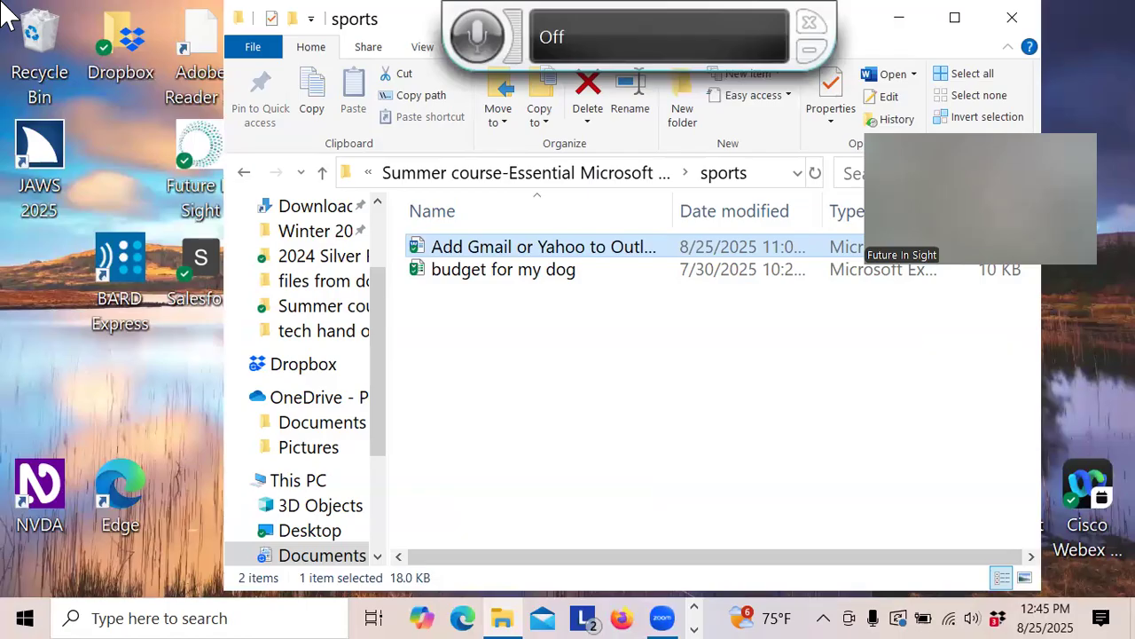
Step: Review the files in the sports folder and return to the Summer course folder to check its list
key("Down")
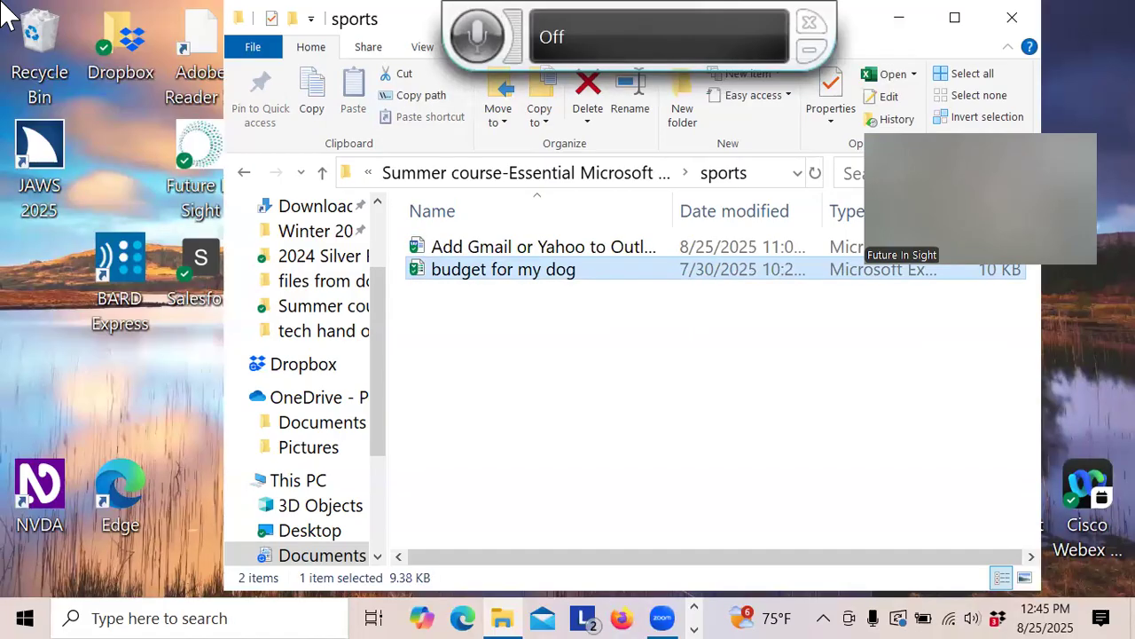
key("Up")
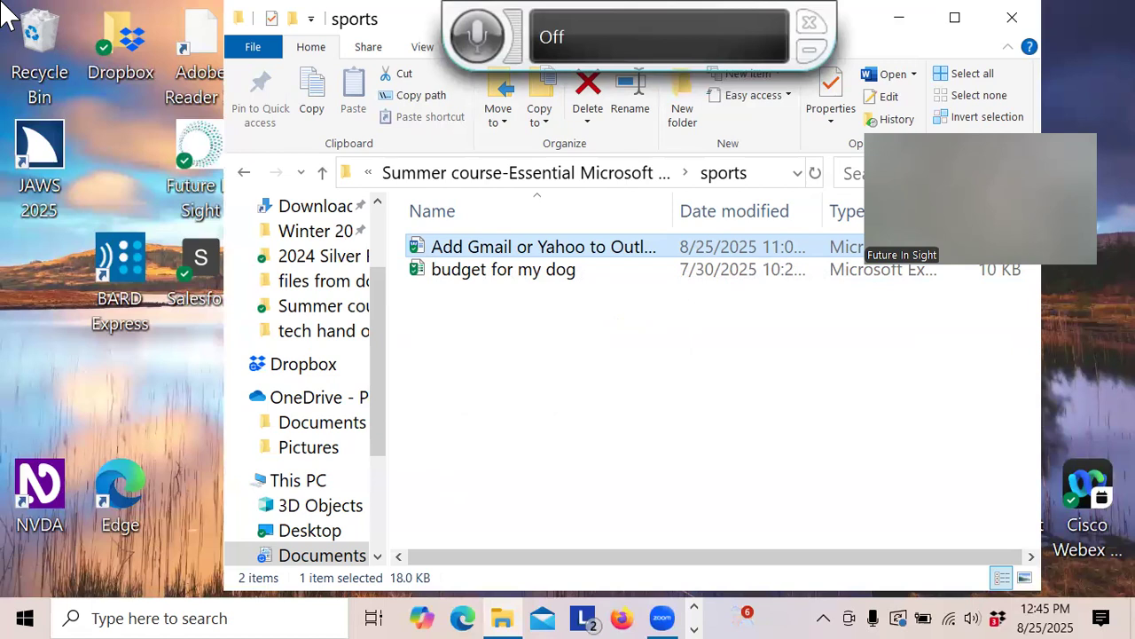
key("alt+Up")
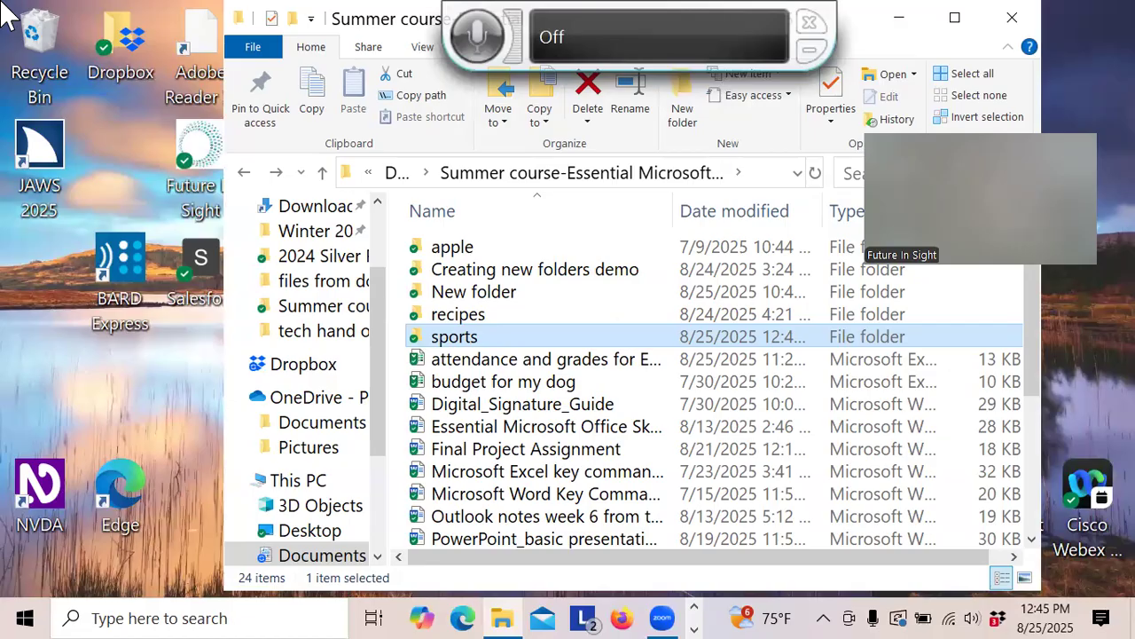
key("Up")
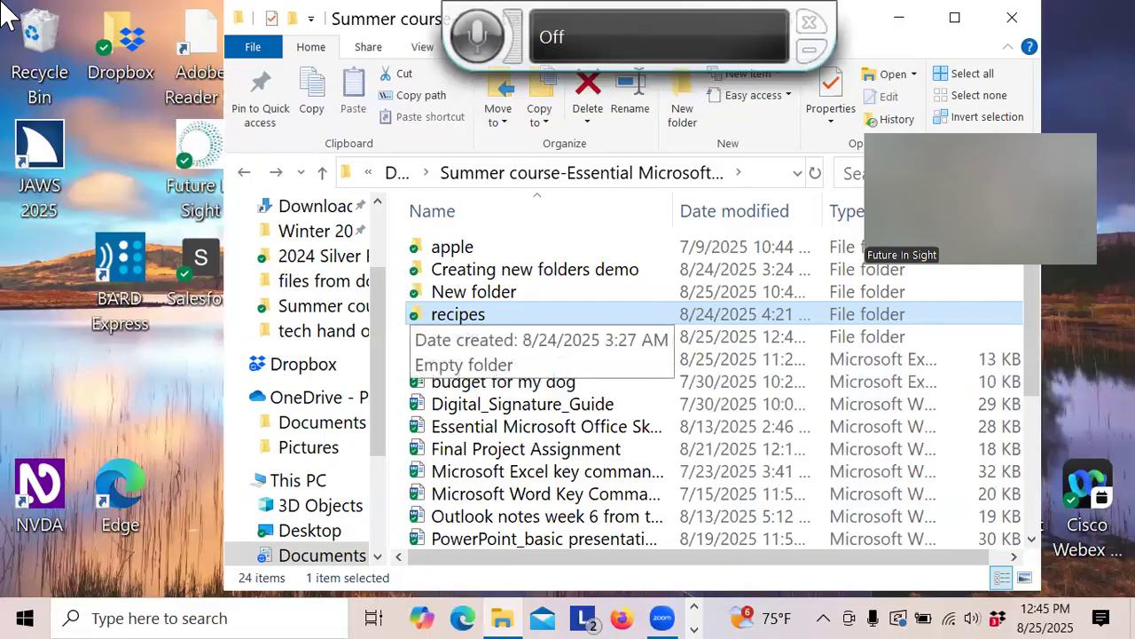
Step: Undo the move of the Add Gmail or Yahoo to Outlook document and check the Summer course folder's list around it
key("Down")
key("Down")
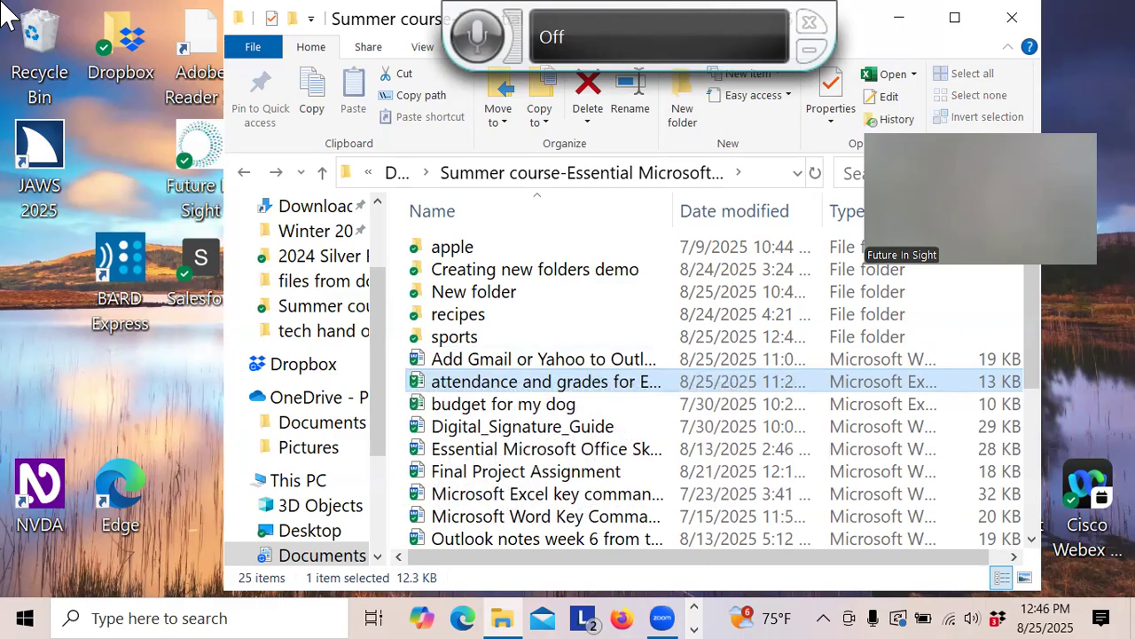
key("Up")
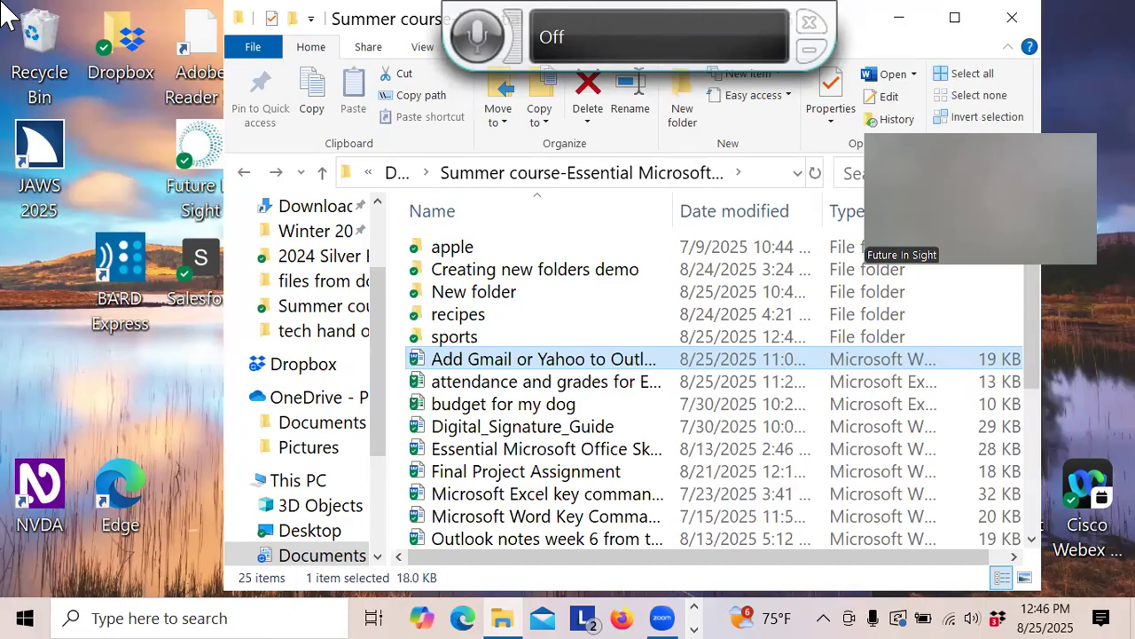
key("Up")
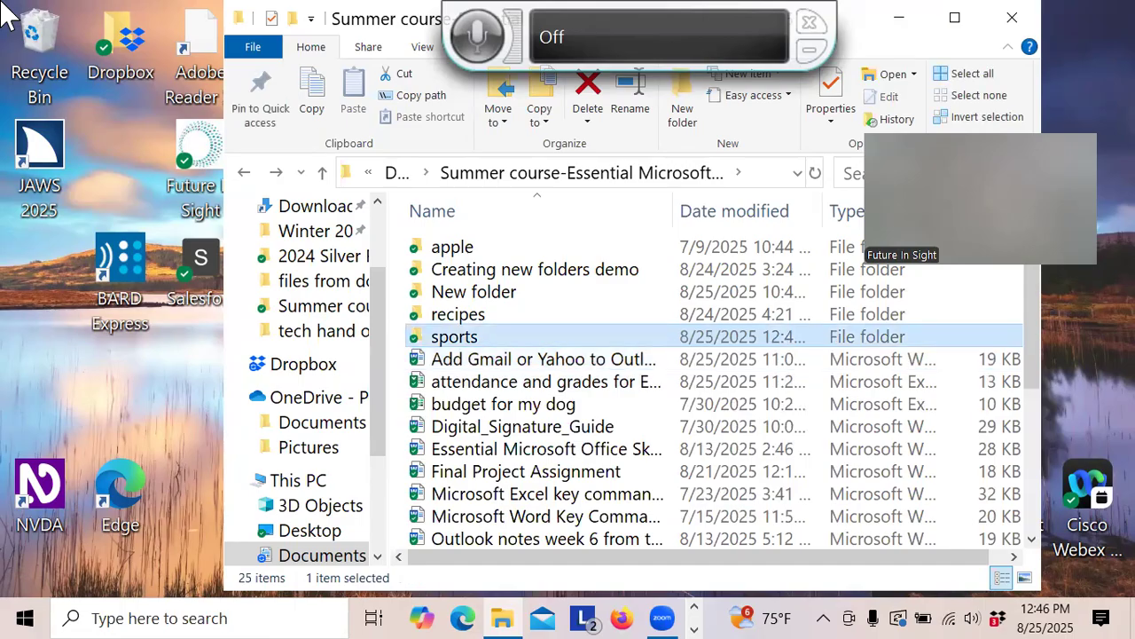
key("Down")
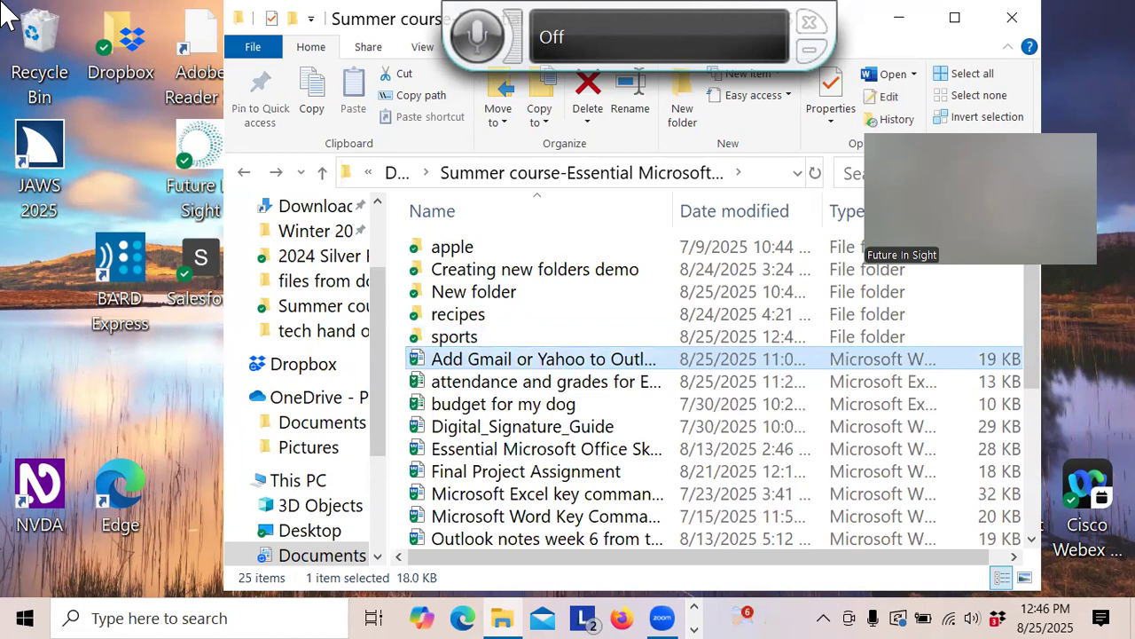
key("Down")
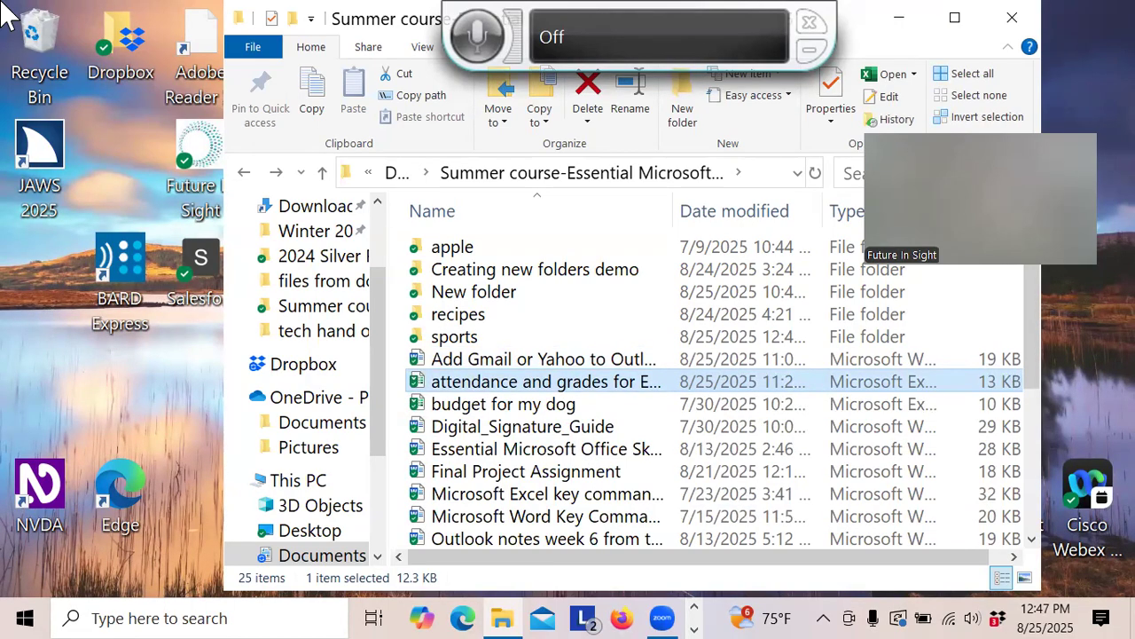
key("Up")
key("Up")
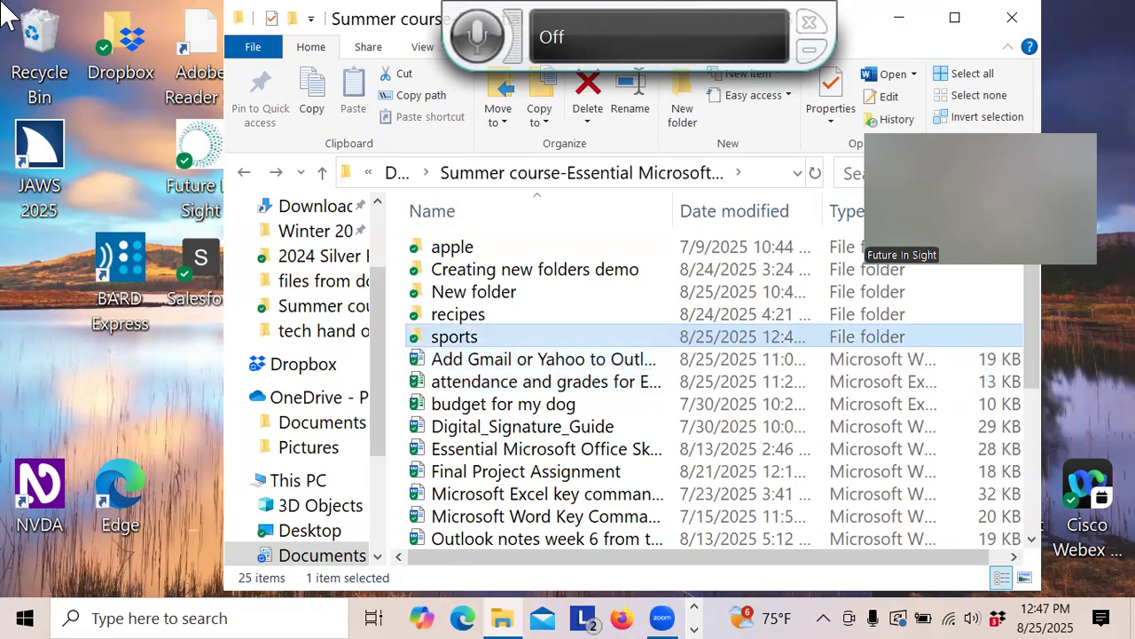
key("Down")
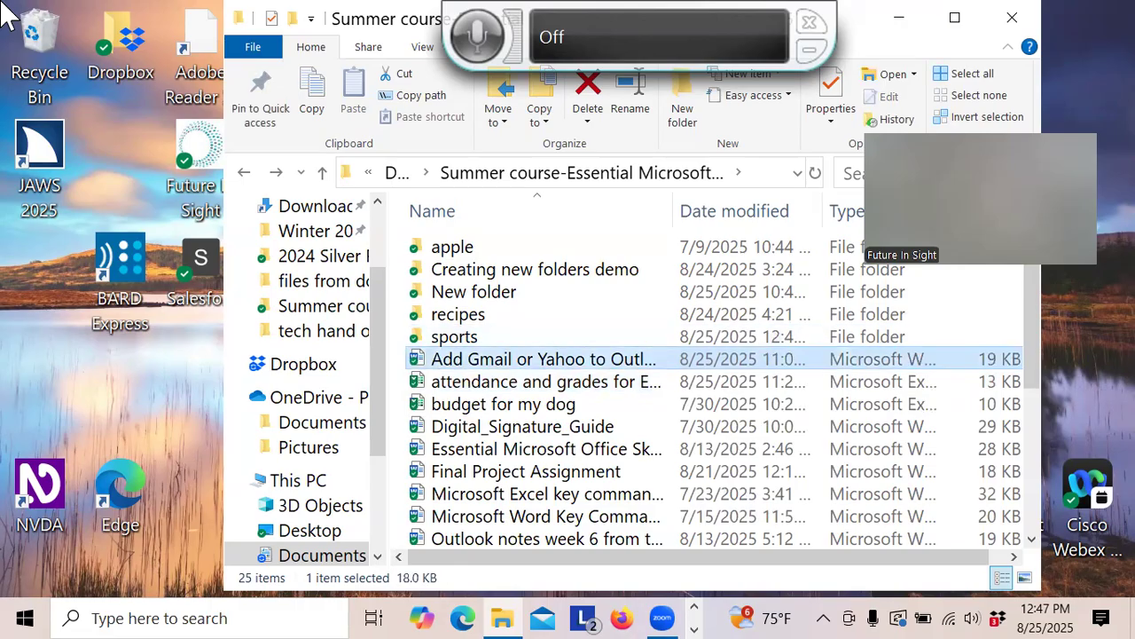
Step: Delete the budget for my dog workbook from the Summer course folder and check the neighbouring files
key("Down")
key("Down")
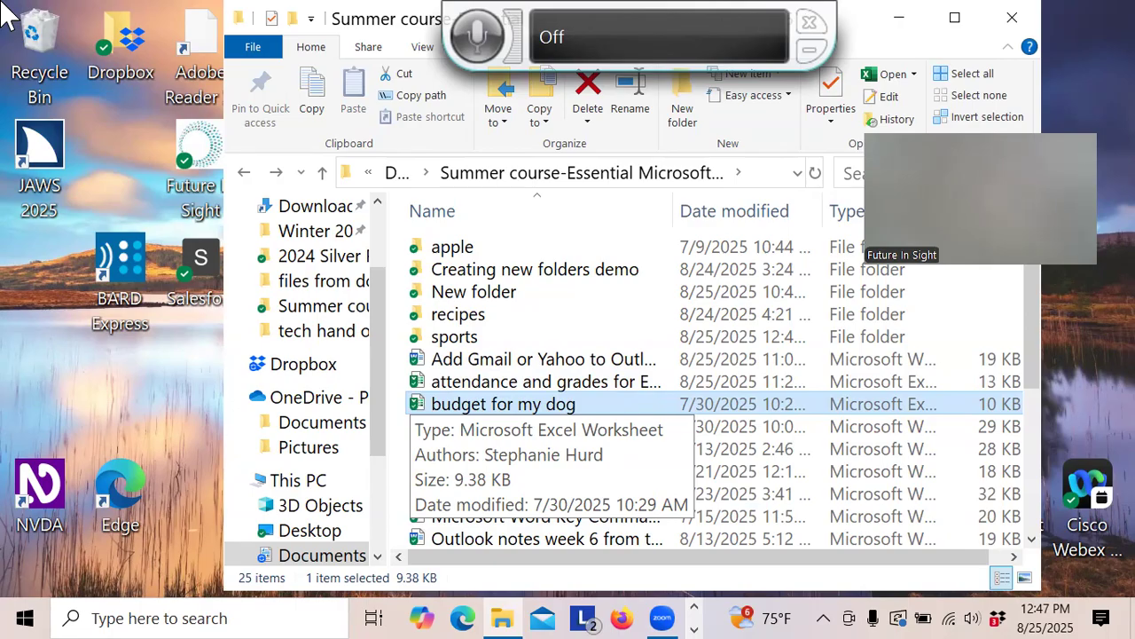
key("Up")
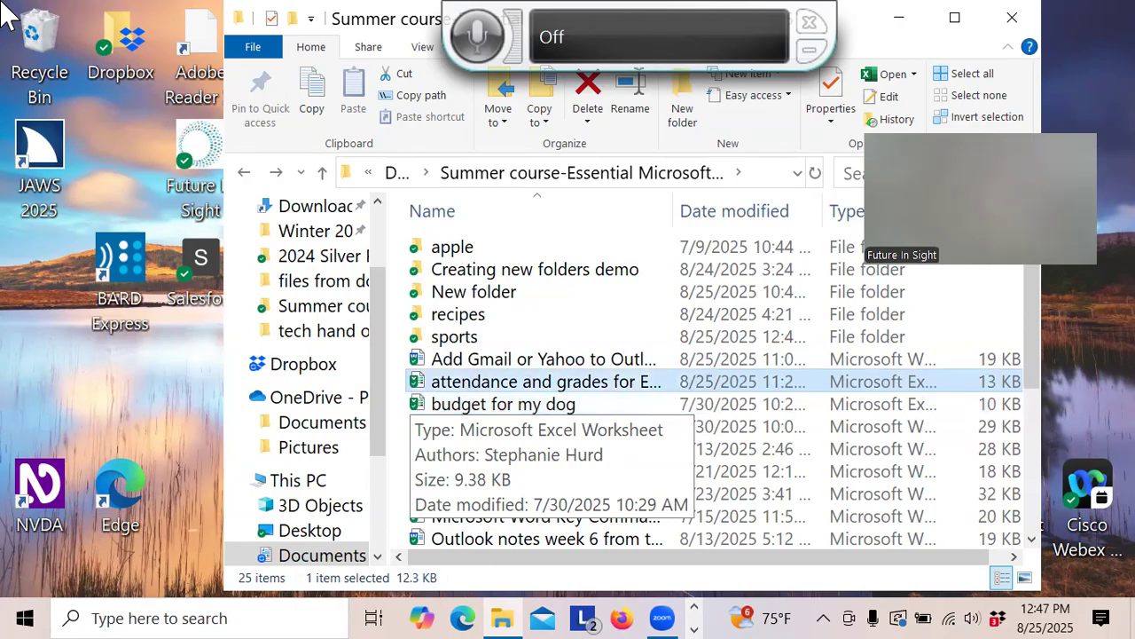
key("Down")
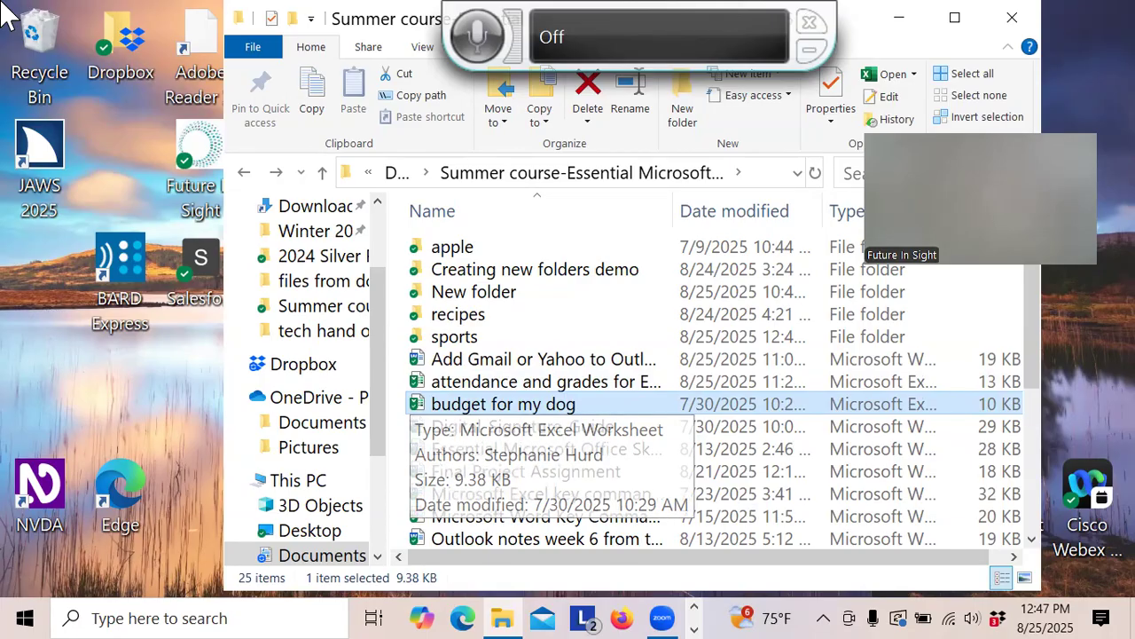
key("Delete")
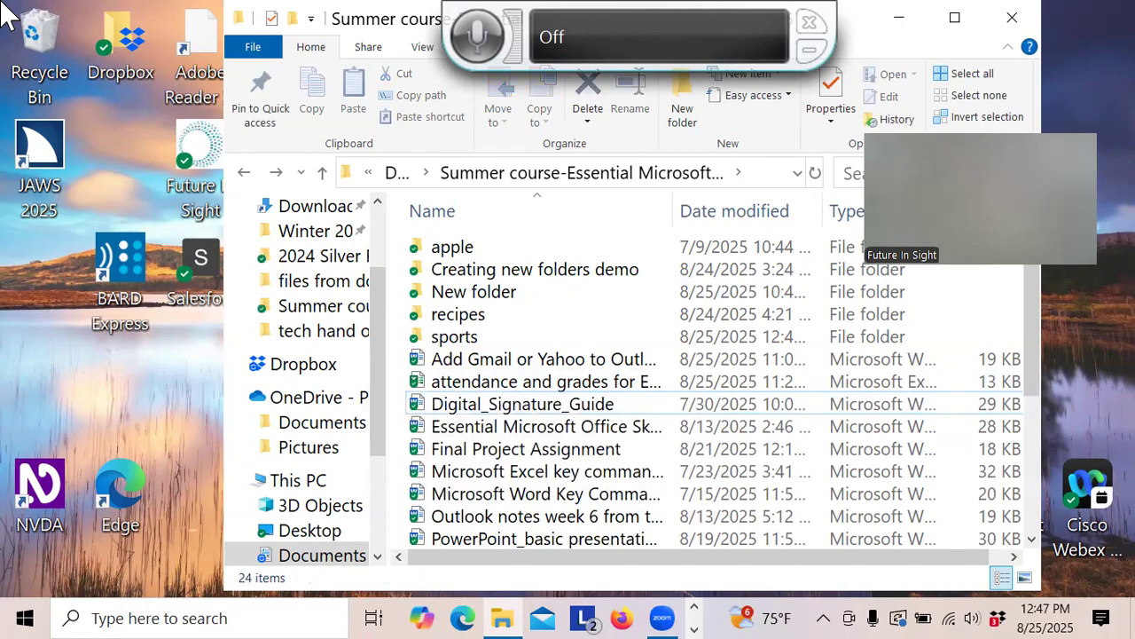
key("Up")
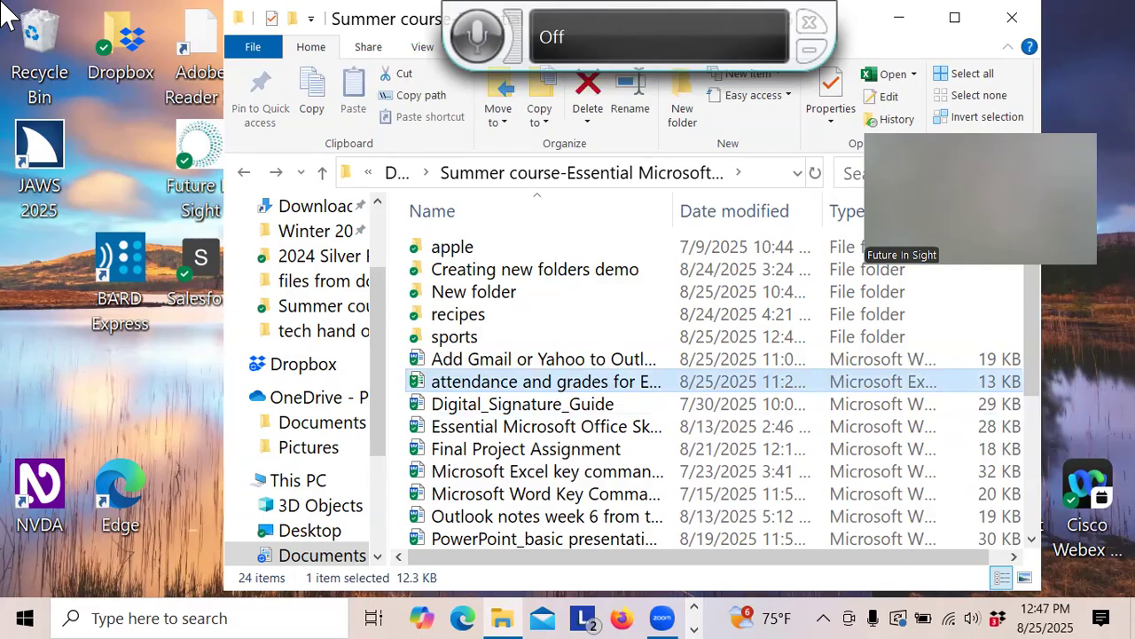
key("Down")
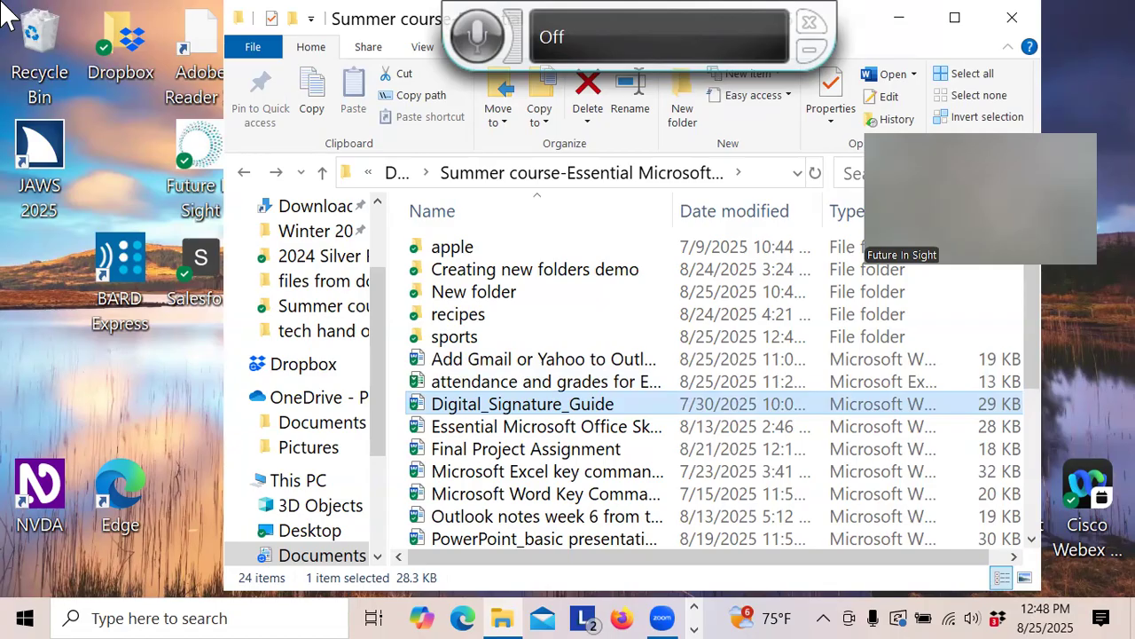
Step: Undo the deletion of the budget for my dog workbook and check its place in the list
key("ctrl+v")
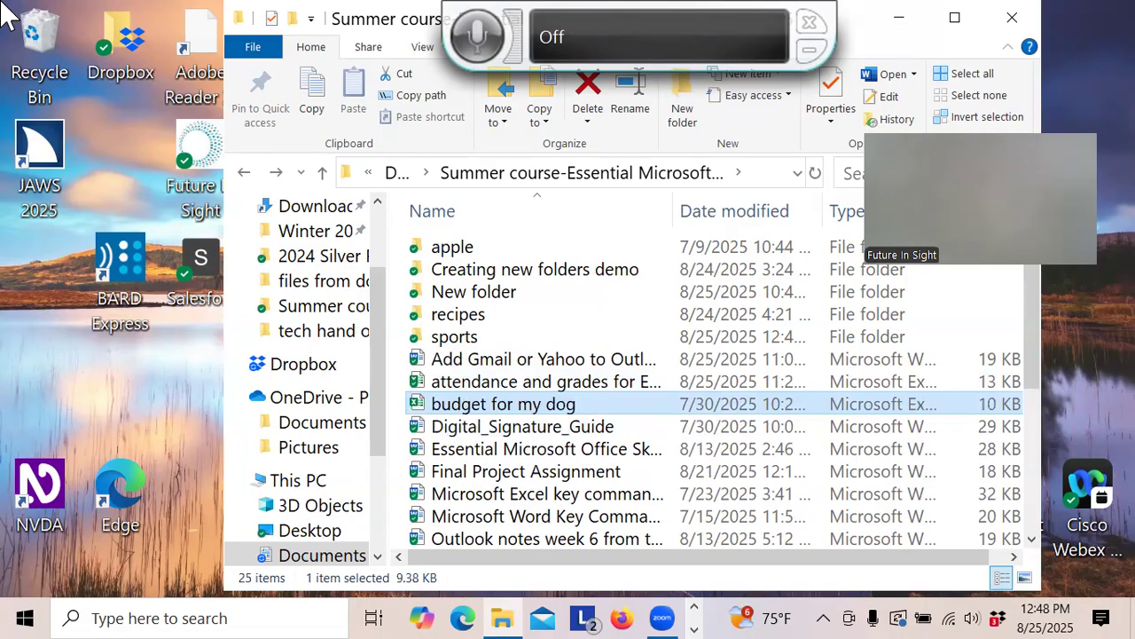
key("Up")
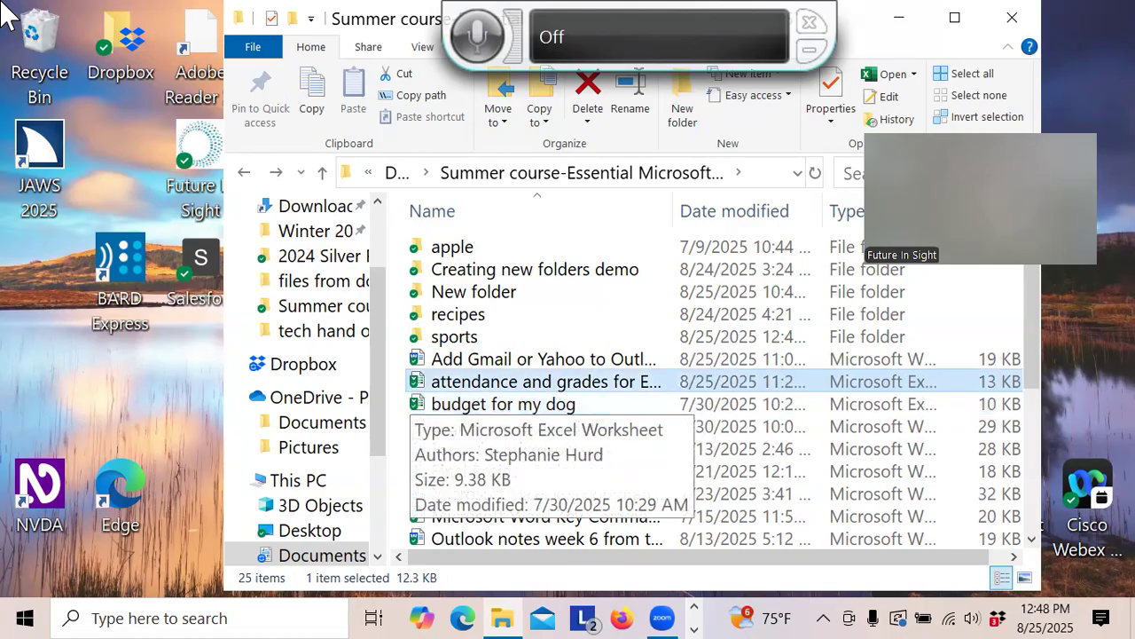
key("Down")
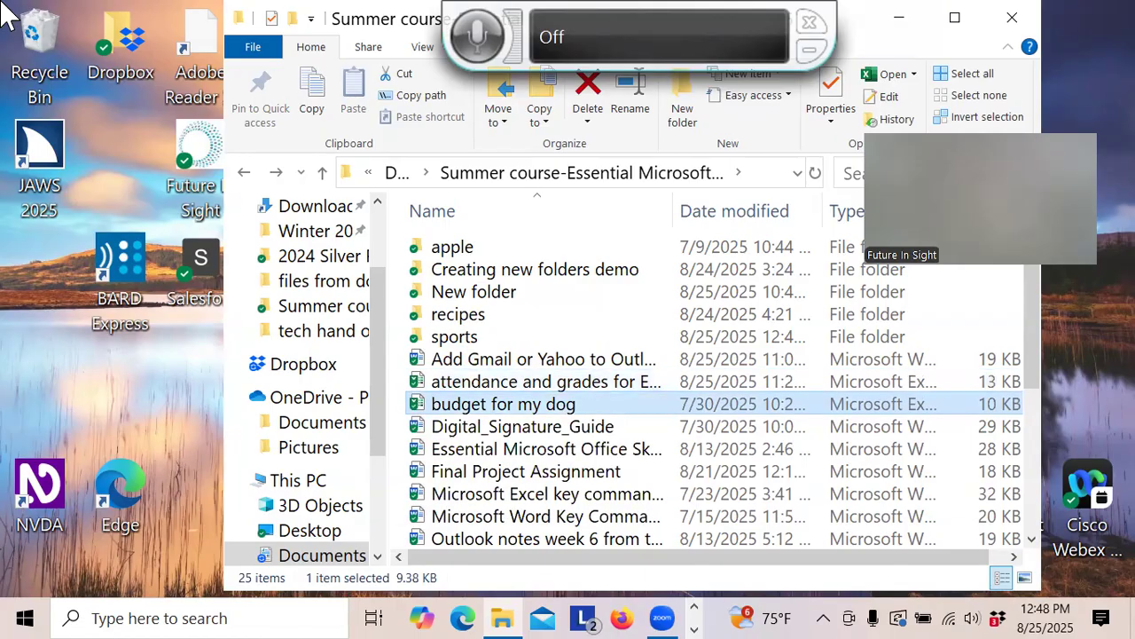
key("Down")
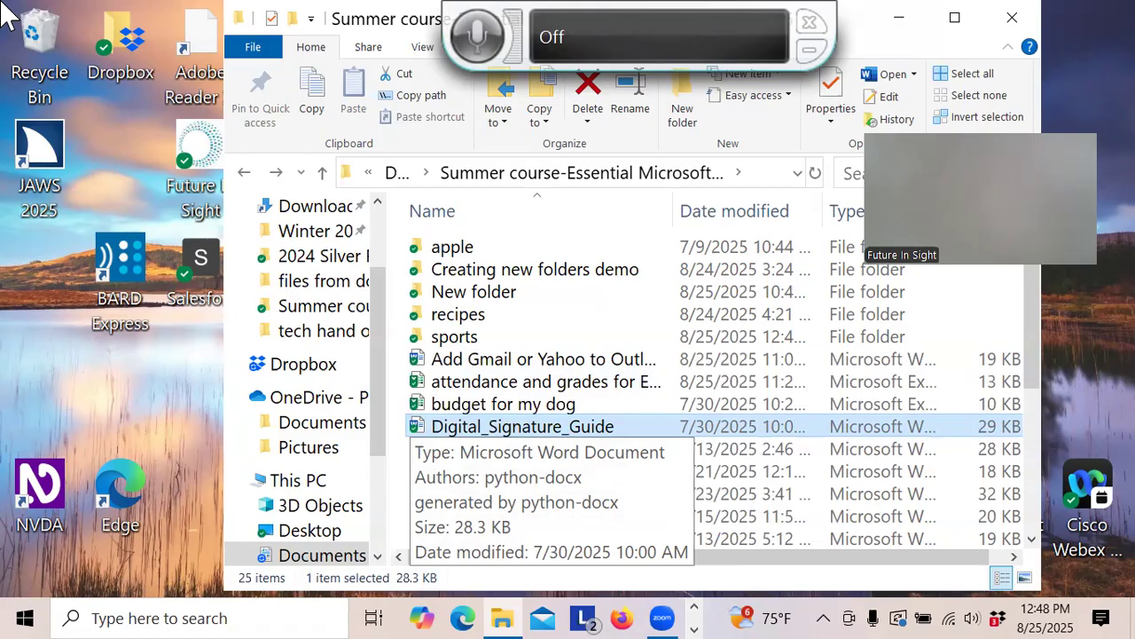
key("Up")
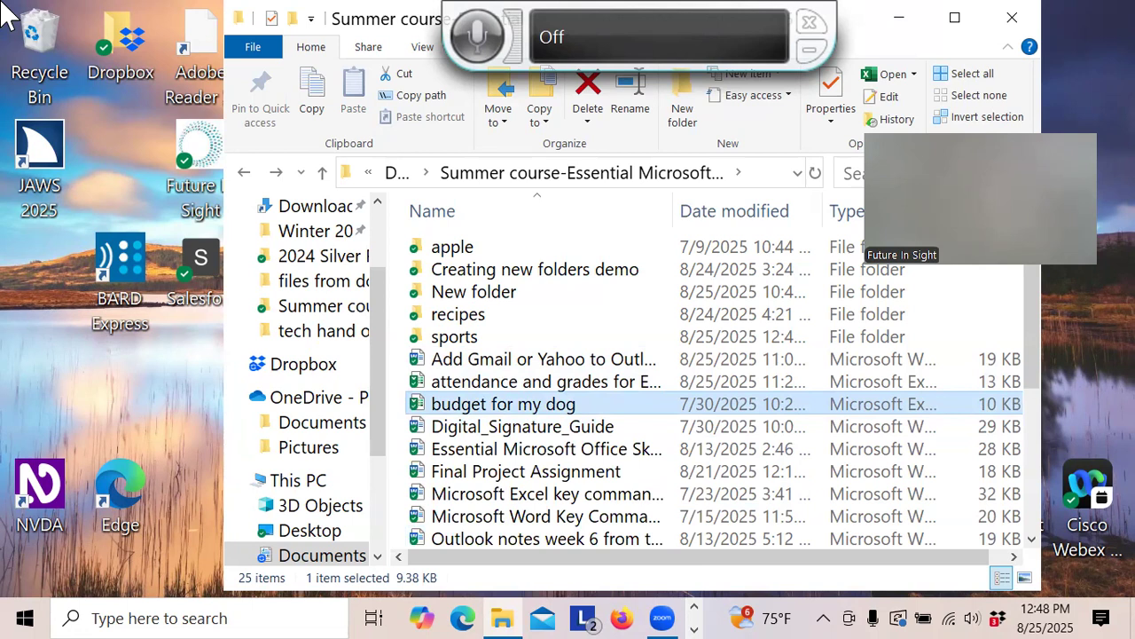
Step: Open the sports folder to check its contents, and return to the Summer course folder
key("Up")
key("Up")
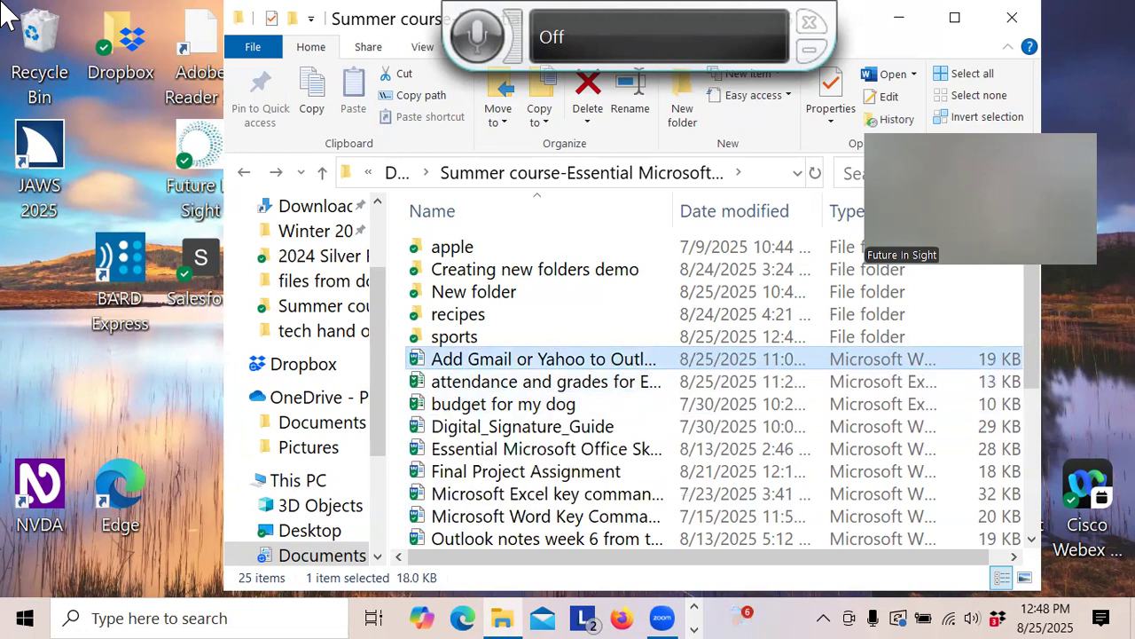
key("Up")
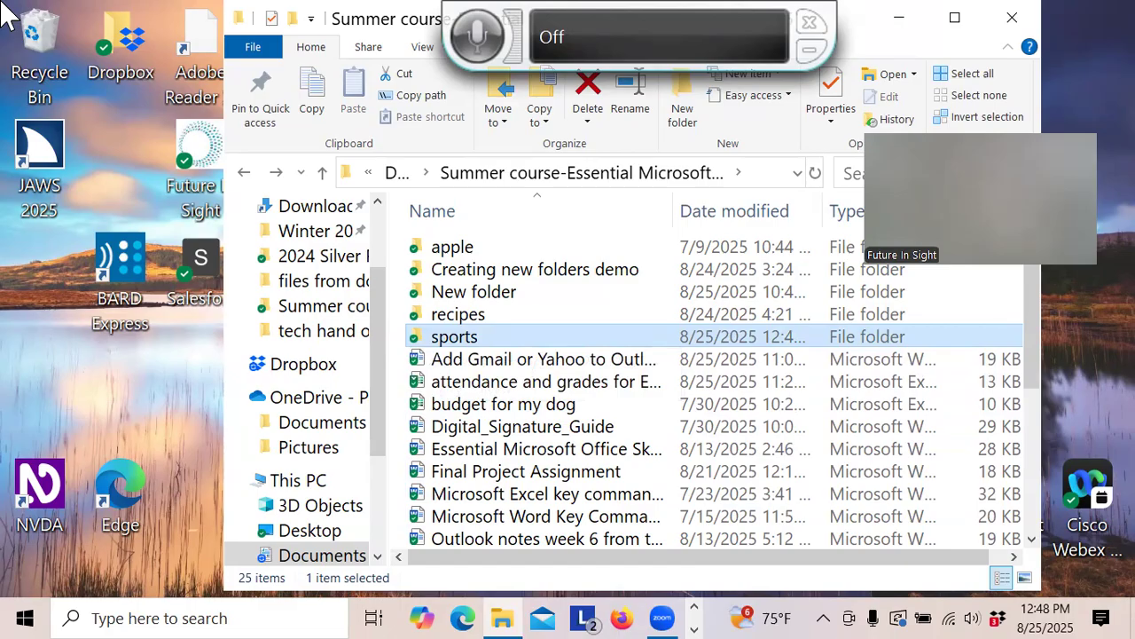
key("Return")
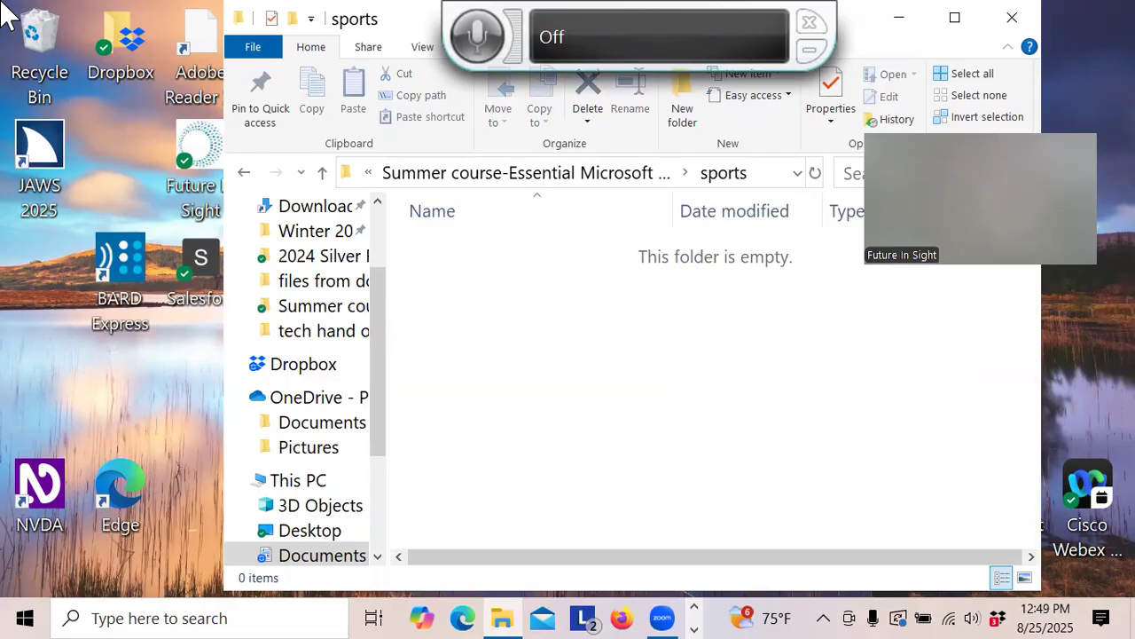
key("BackSpace")
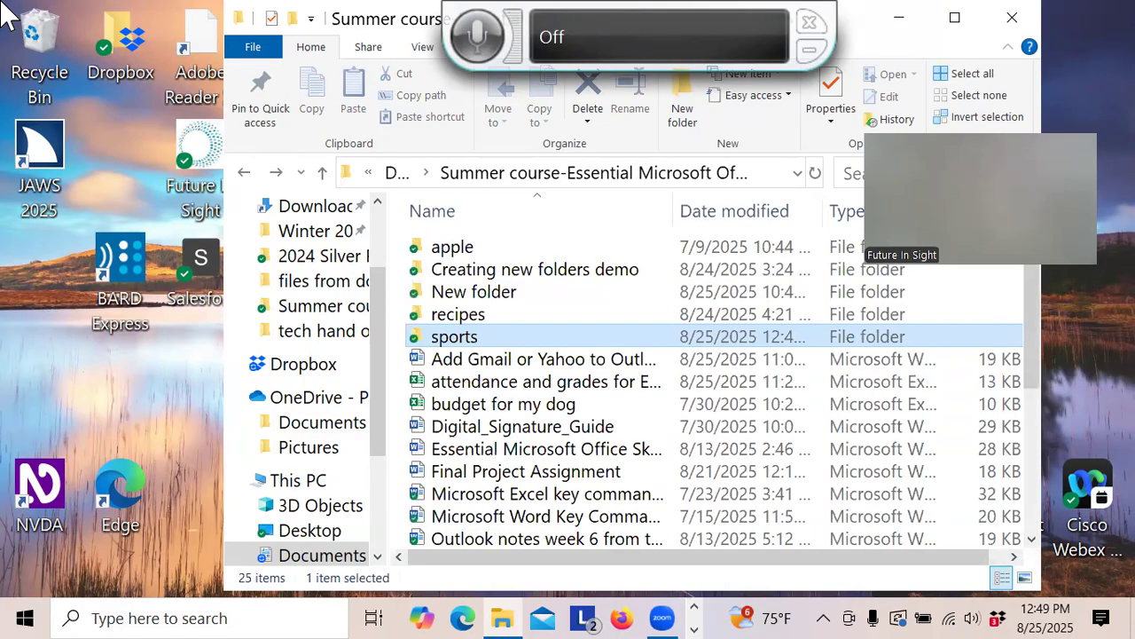
Step: Copy the budget for my dog workbook from the Summer course folder into the sports folder once more
key("Down")
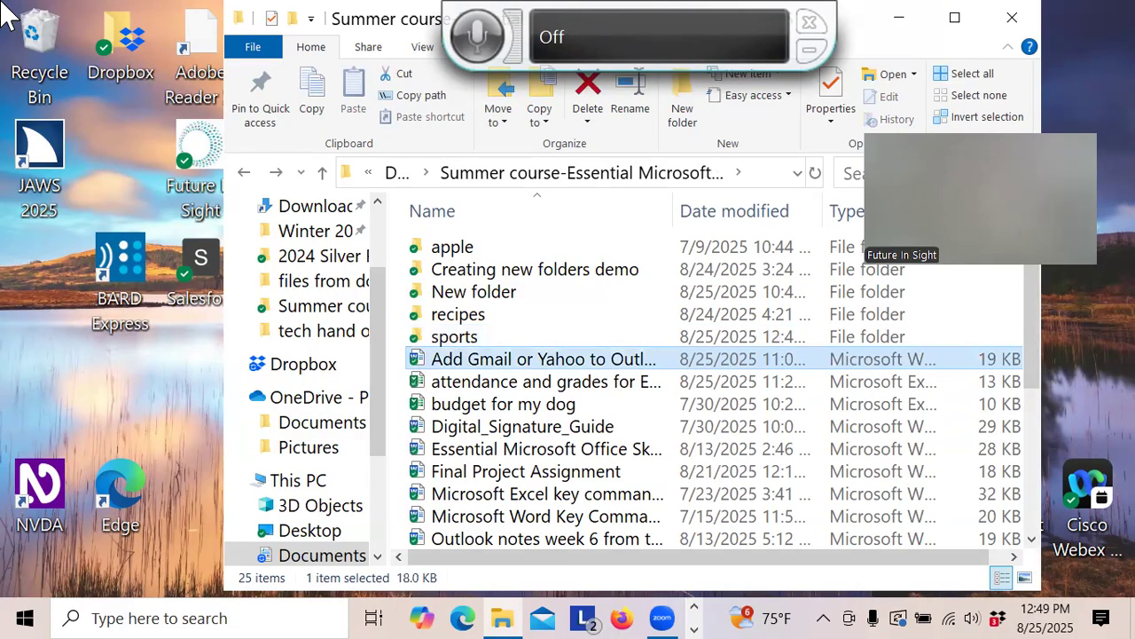
key("Down")
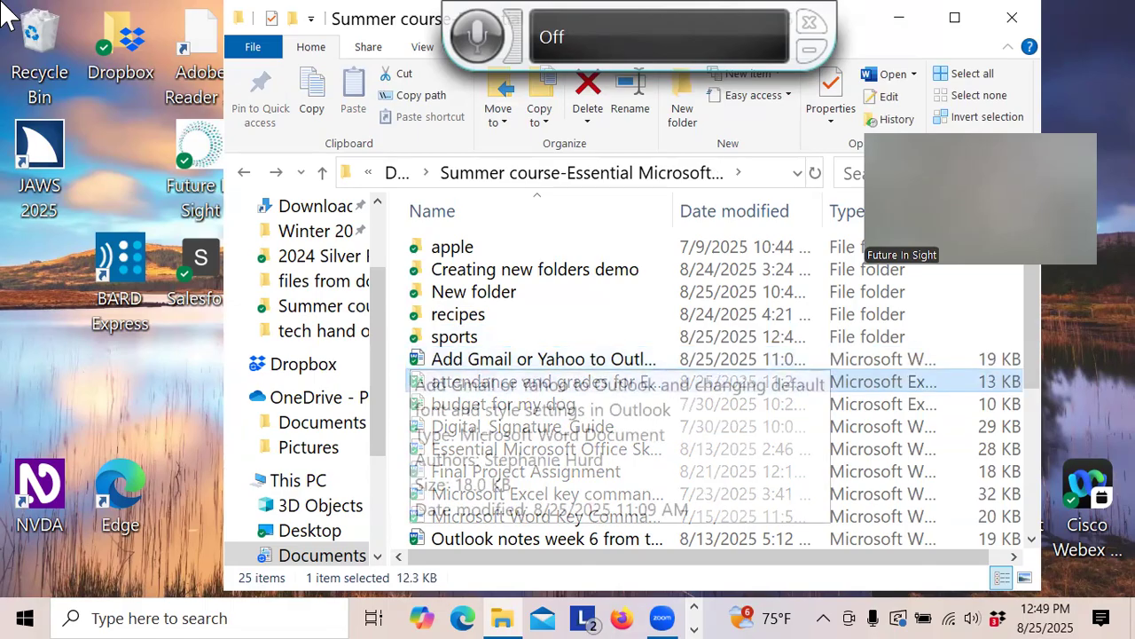
key("Down")
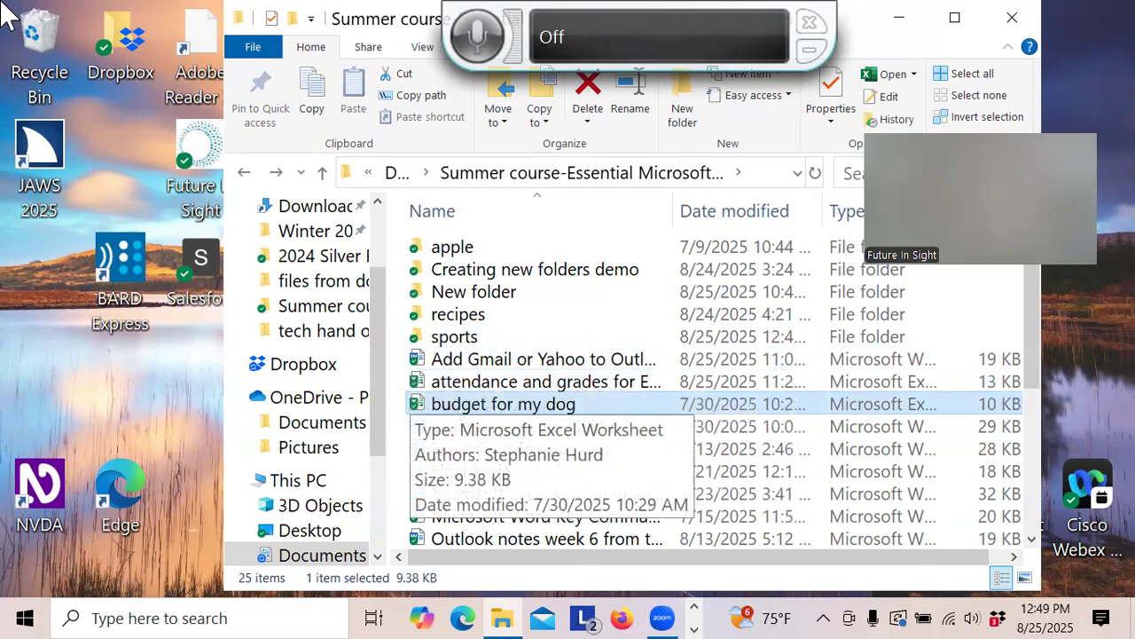
key("Up")
key("Down")
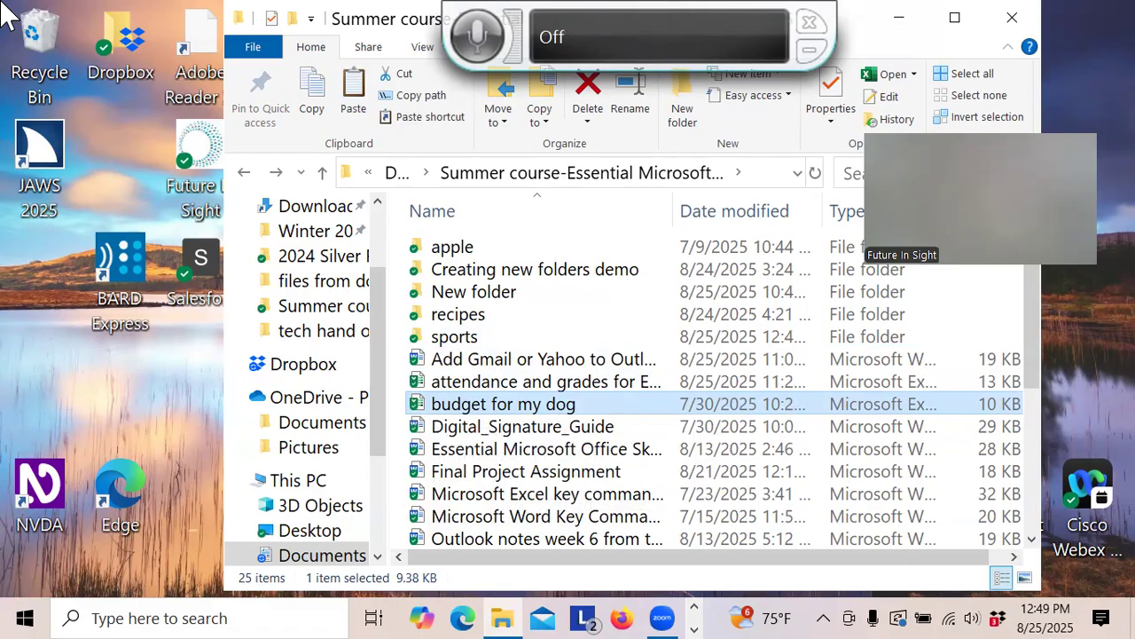
key("Up")
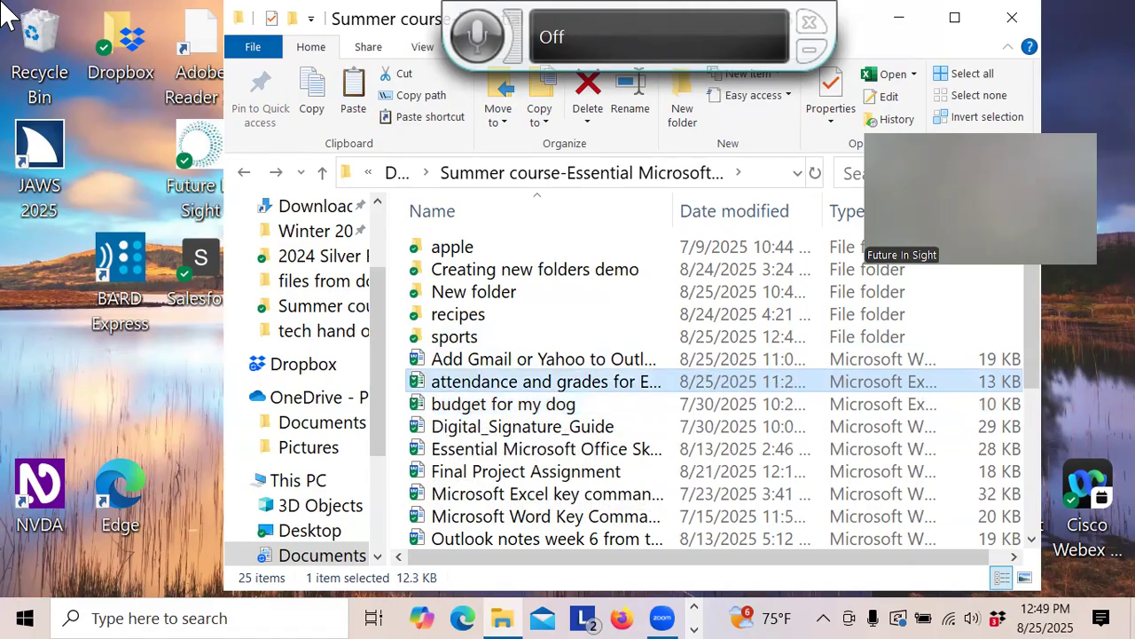
key("Up")
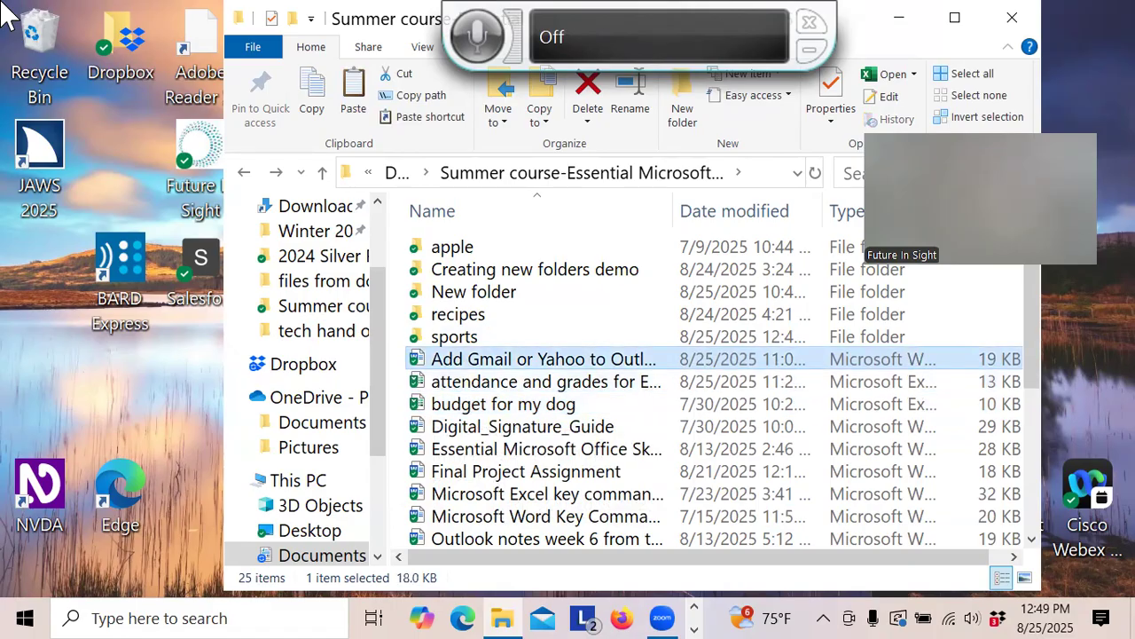
key("Up")
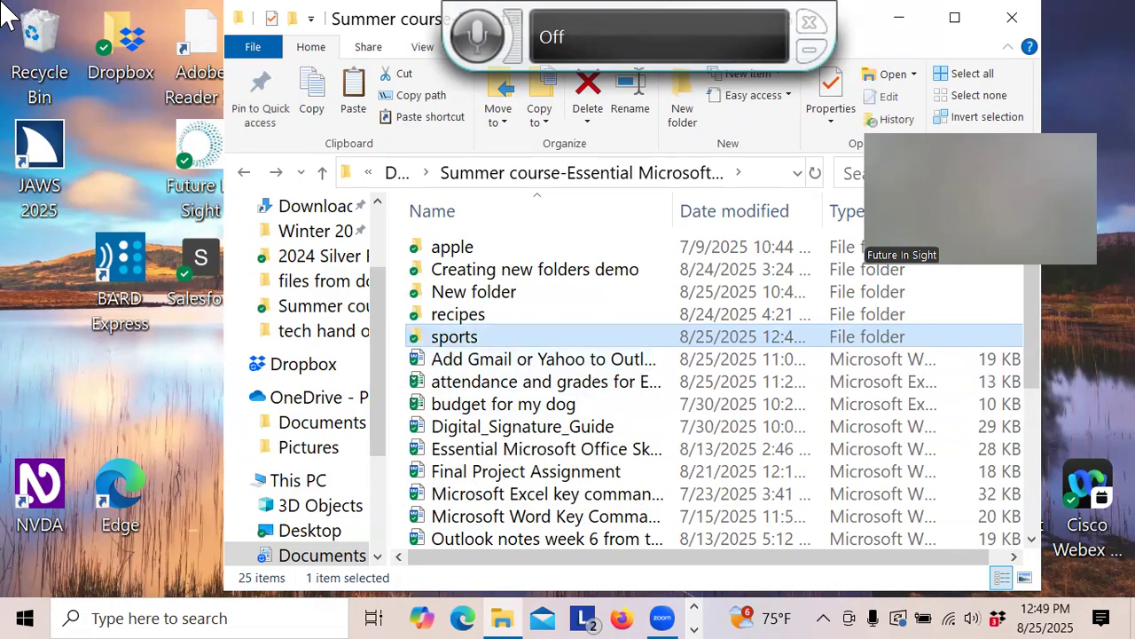
key("Return")
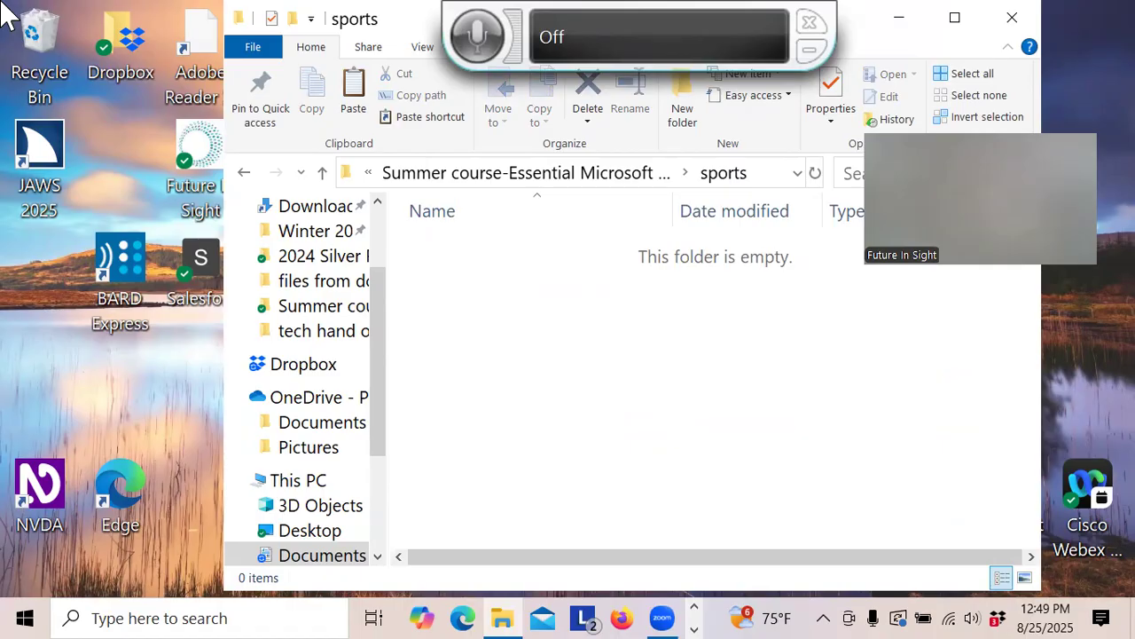
key("ctrl+v")
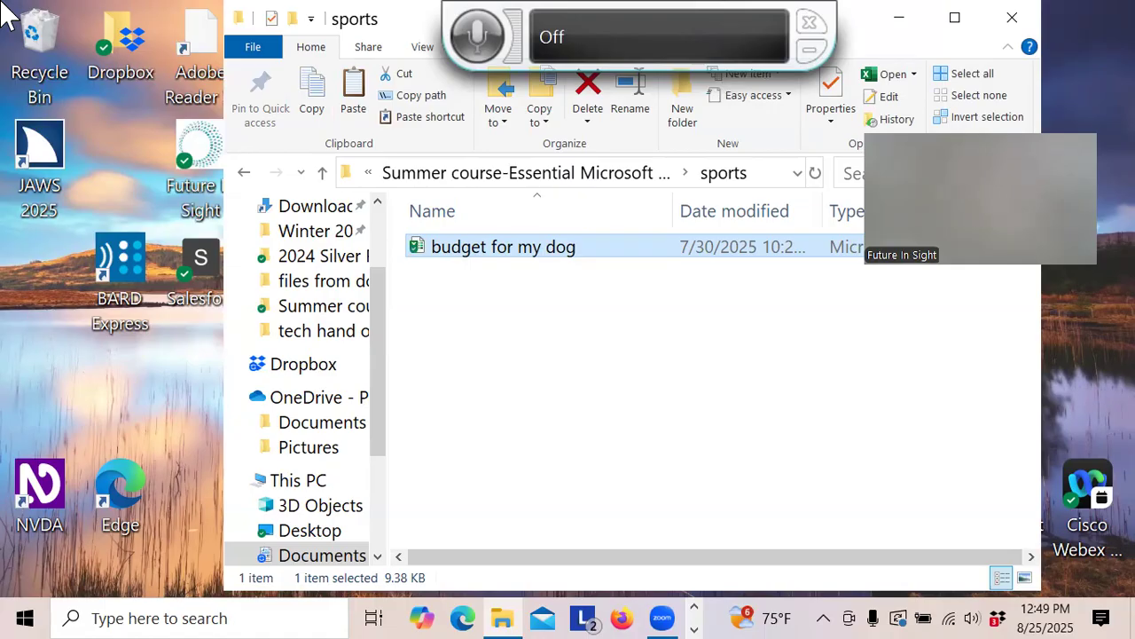
Step: Return to the Summer course folder and delete the sports folder together with its contents
key("BackSpace")
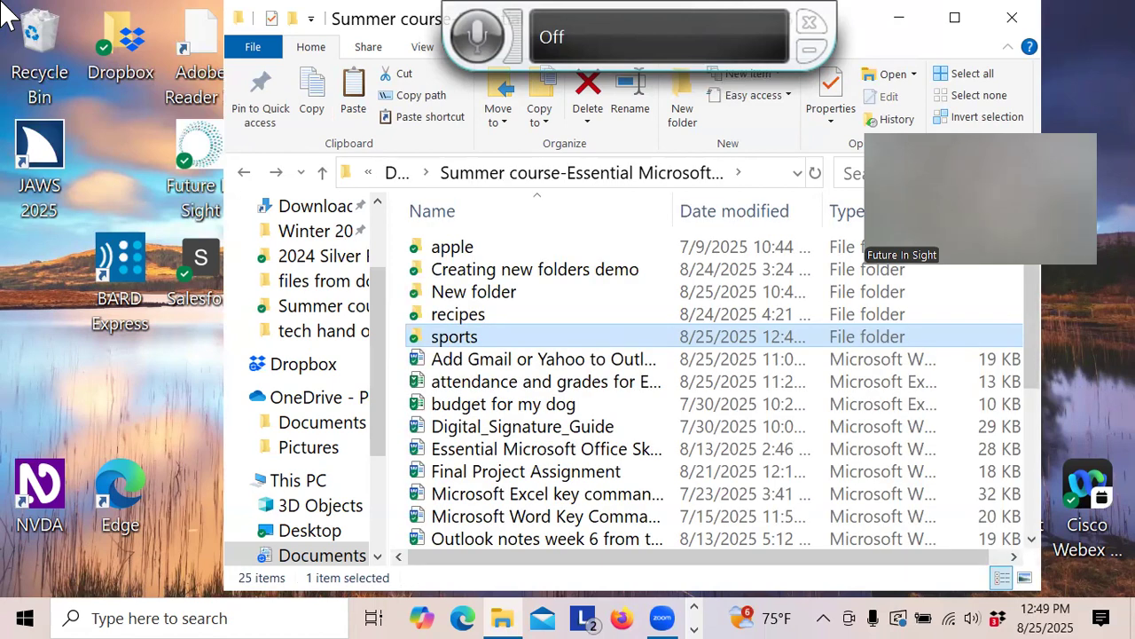
key("Up")
key("Down")
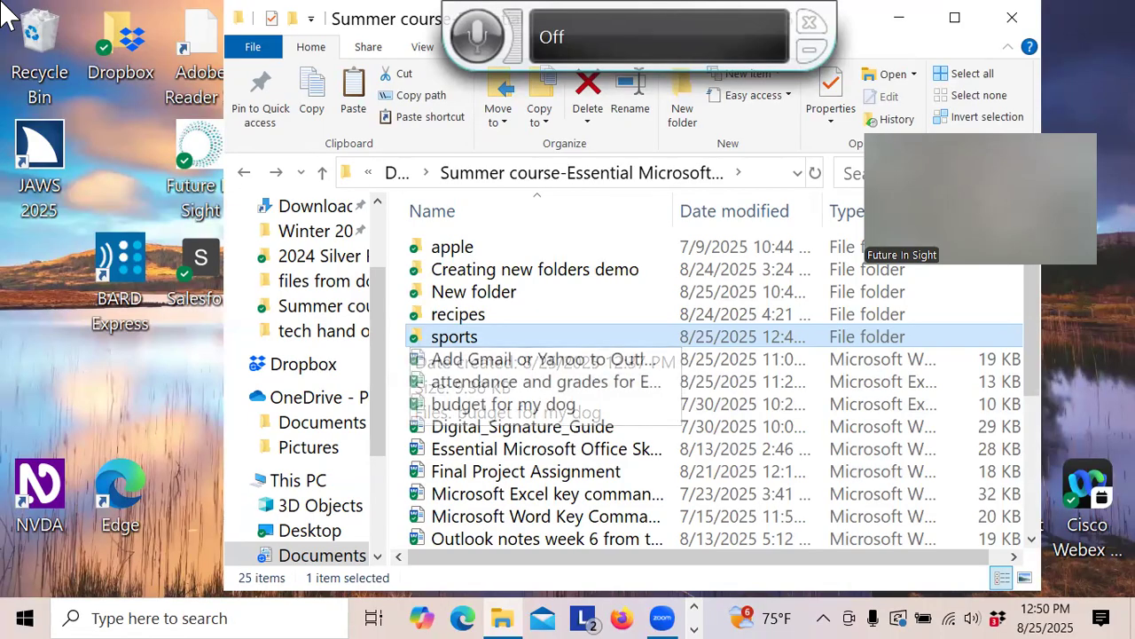
key("Delete")
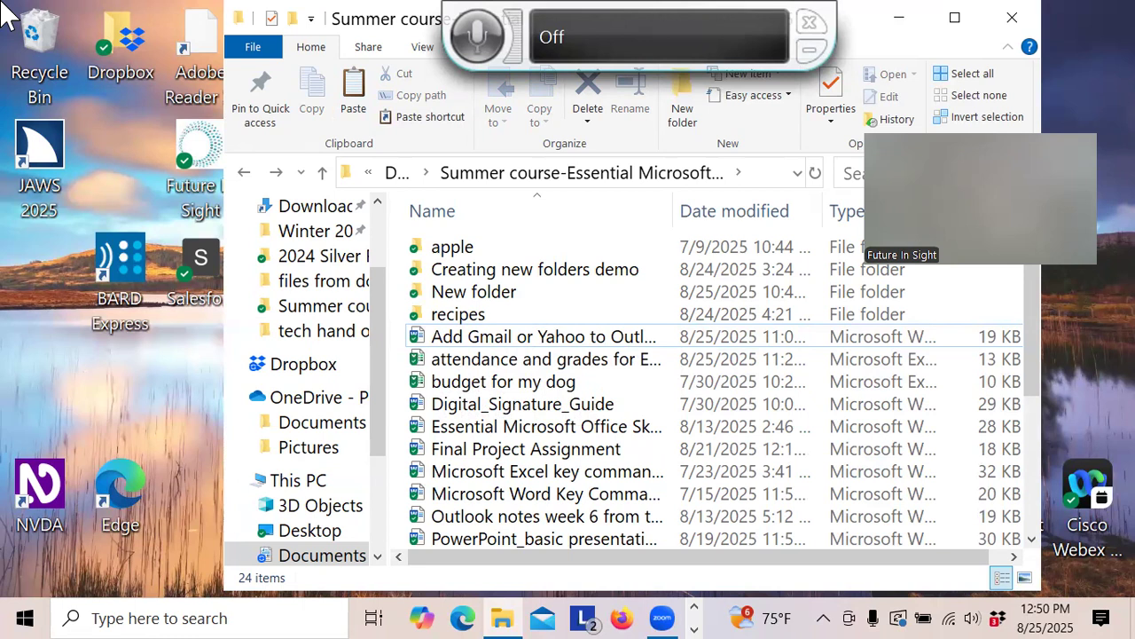
key("Up")
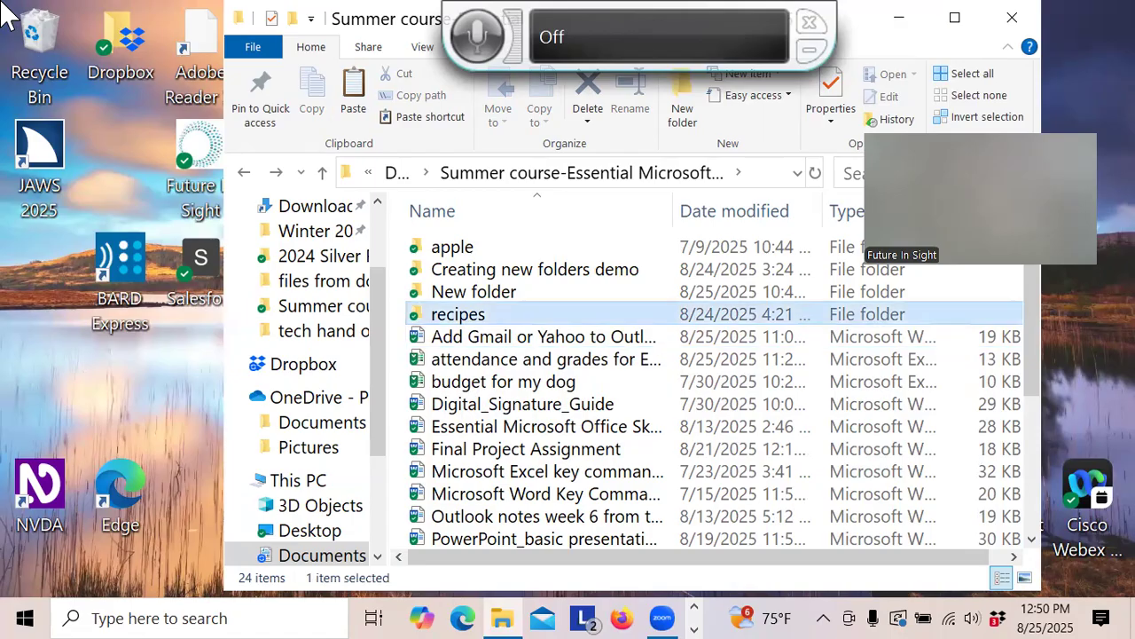
Step: Check the list down to the budget for my dog workbook, and undo the deletion of the sports folder, ending with that folder selected
key("Down")
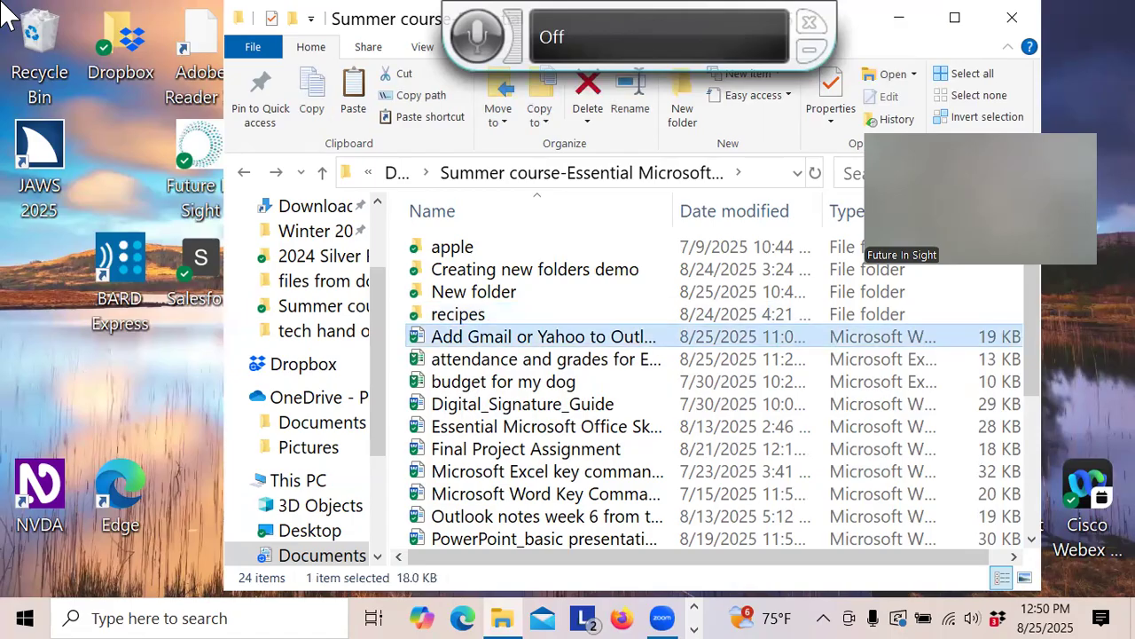
key("Down")
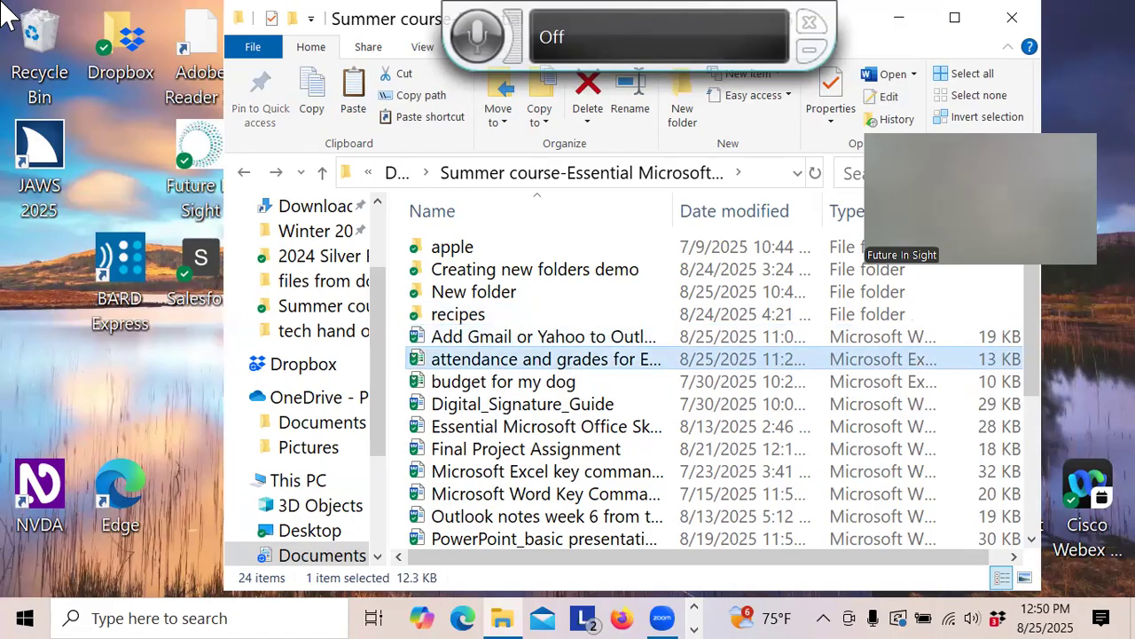
key("Down")
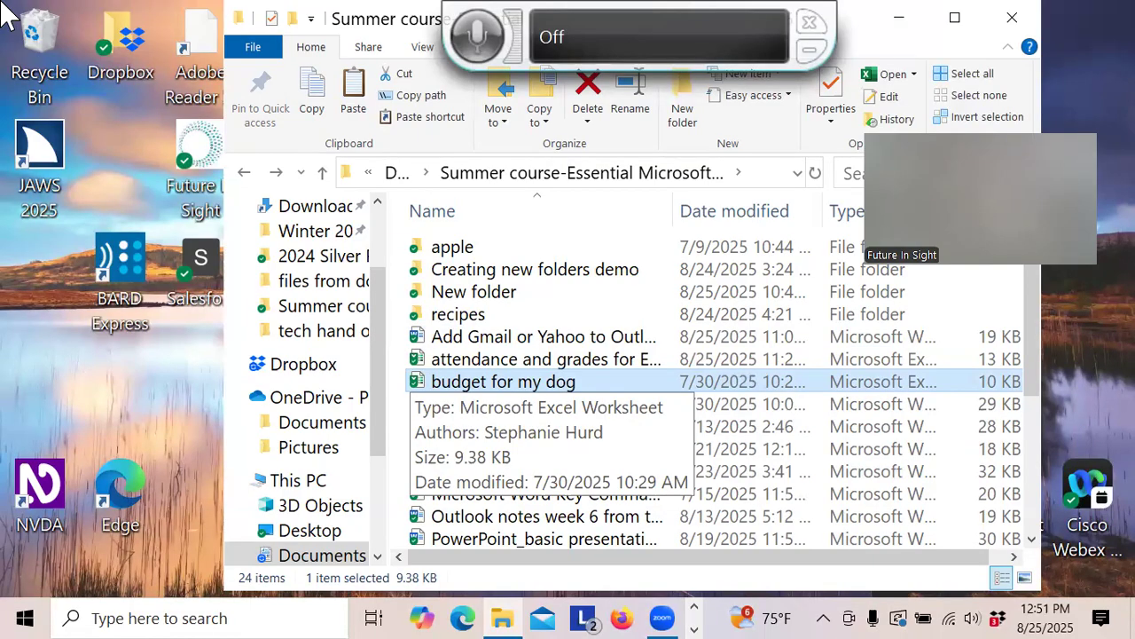
key("ctrl+z")
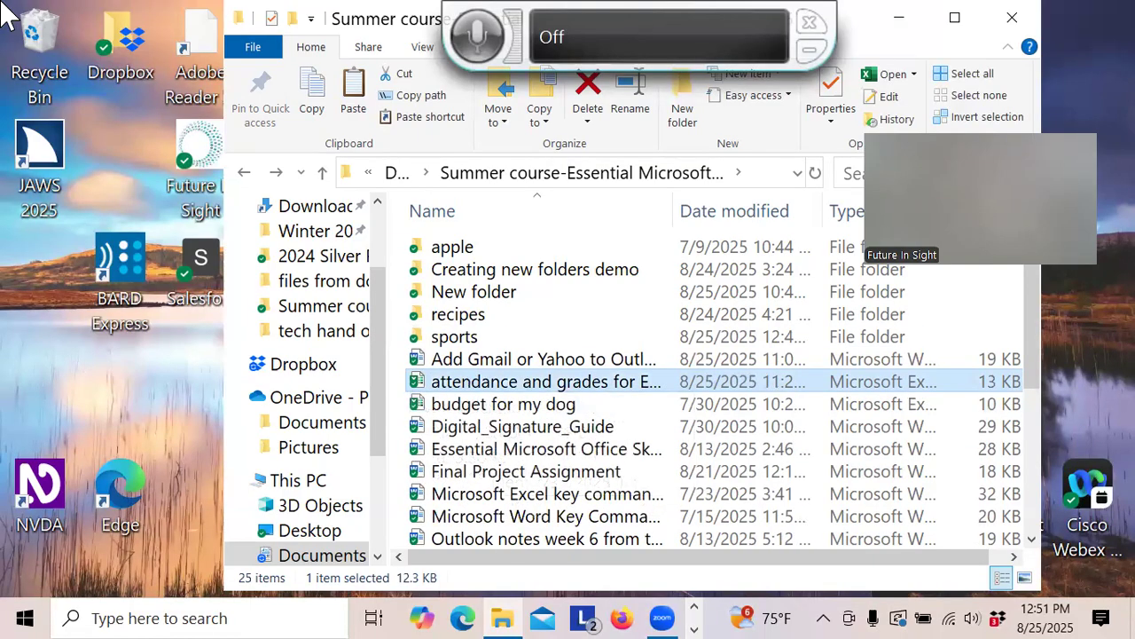
key("Up")
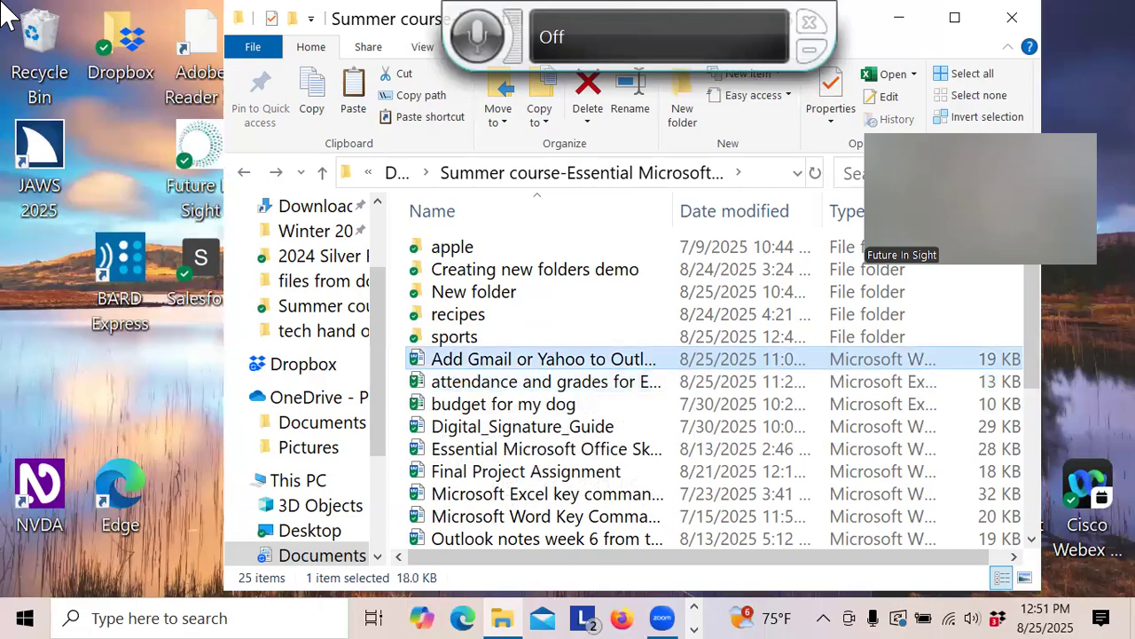
key("Up")
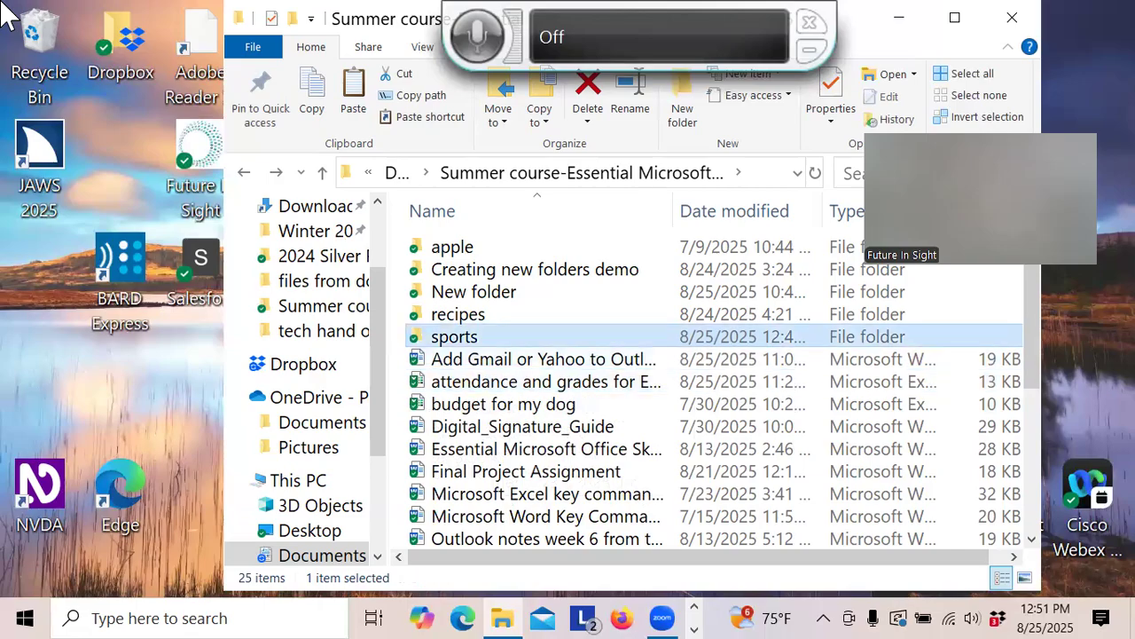